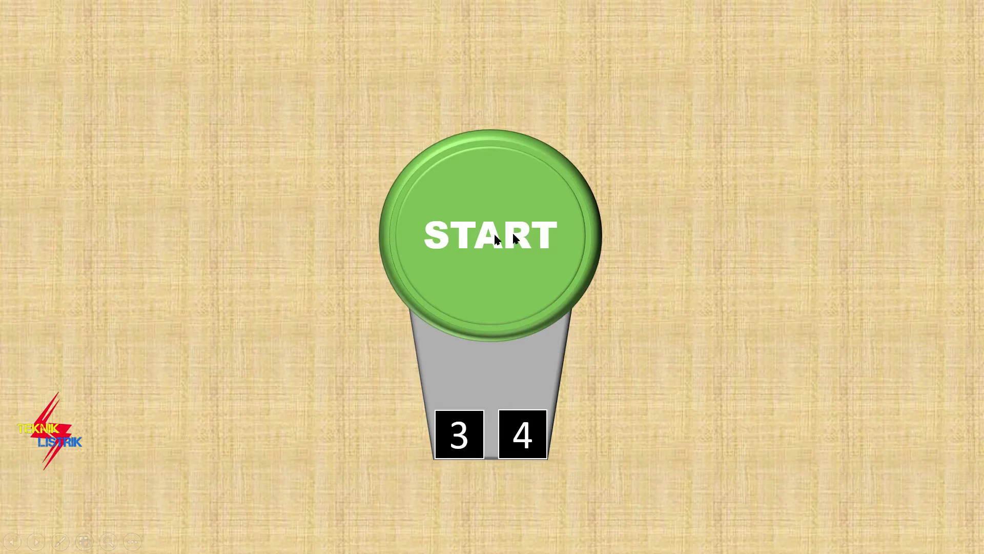
Step: Show the finished START button's pressed look in the slideshow preview
left_click(530, 279)
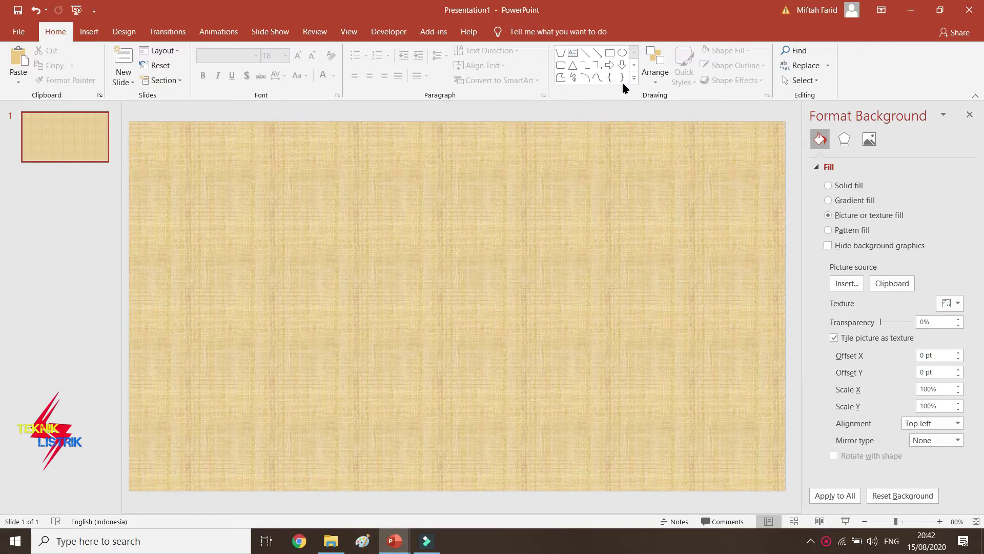
Step: Draw a trapezoid, move it to the slide's lower middle, and make it grey
left_click(560, 52)
mouse_move(394, 245)
left_mouse_down()
mouse_move(532, 419)
mouse_move(519, 407)
left_mouse_up()
left_click_drag(451, 346, 451, 374)
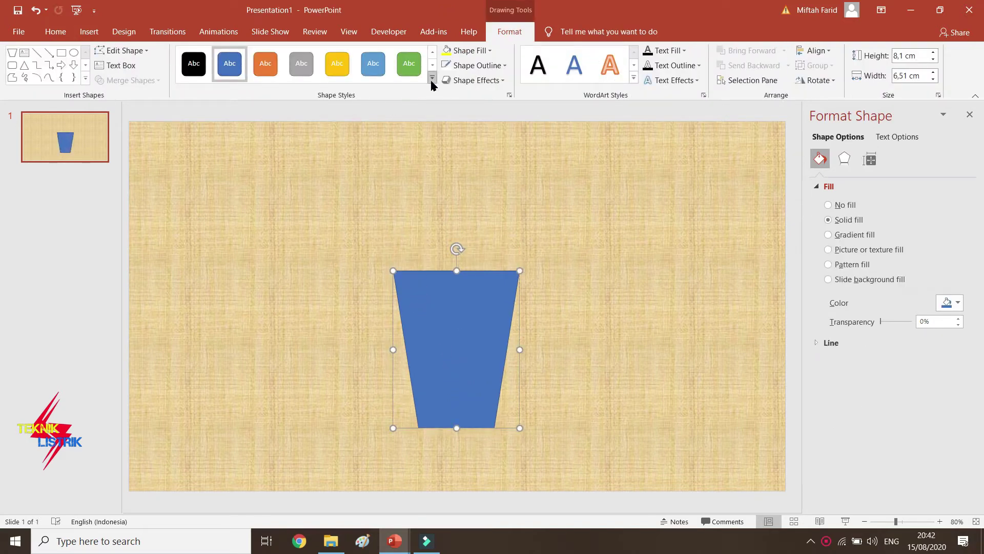
left_click(301, 68)
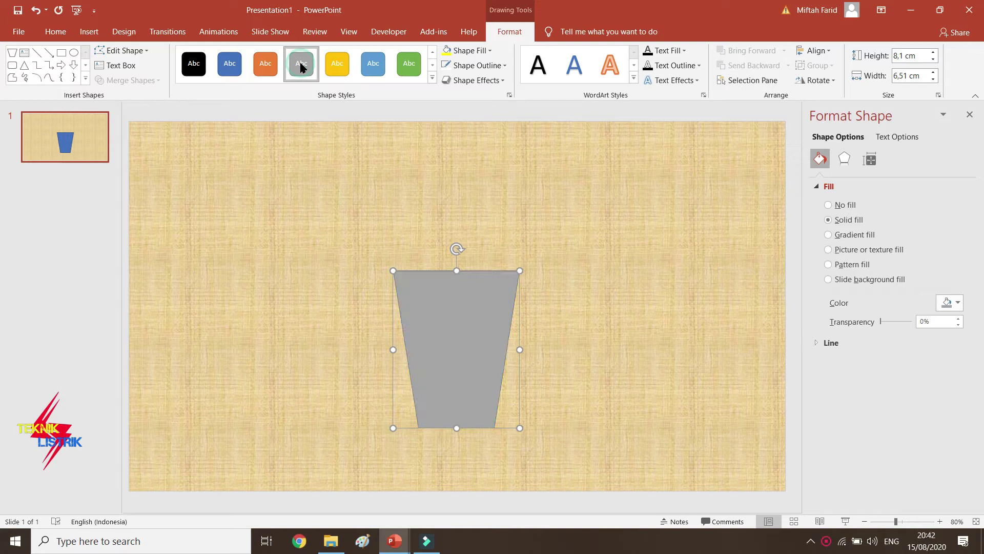
left_click(563, 236)
left_click(462, 376)
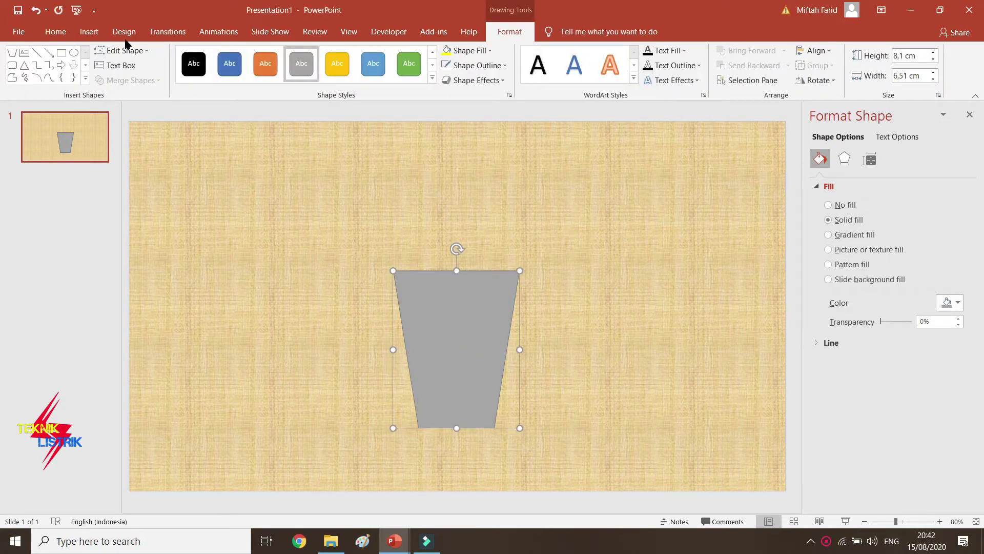
Step: Draw a circle over the trapezoid's top, nudge it into place, and make it green
left_click(55, 32)
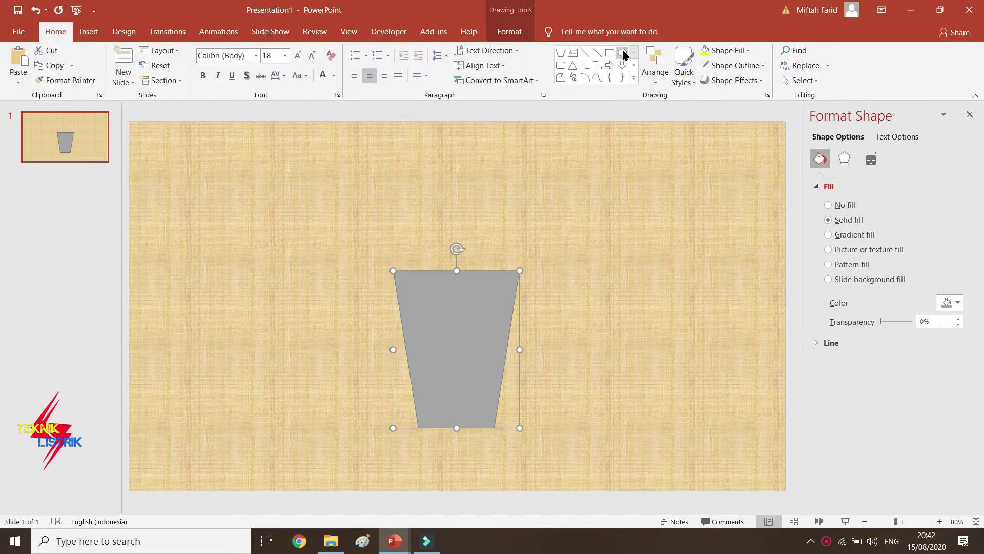
left_click(622, 52)
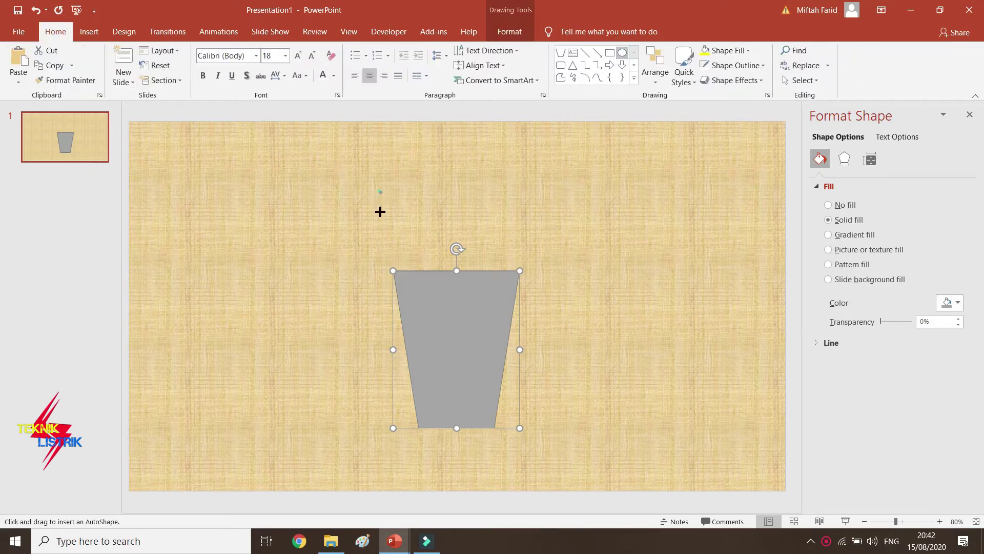
mouse_move(380, 191)
left_mouse_down()
mouse_move(552, 329)
mouse_move(531, 334)
left_mouse_up()
left_click_drag(455, 281, 461, 290)
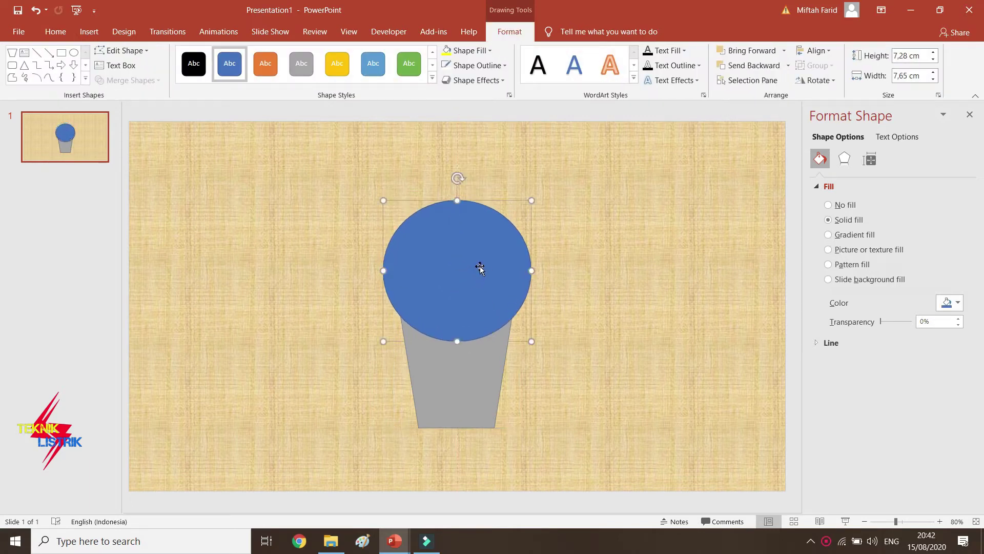
left_click(413, 76)
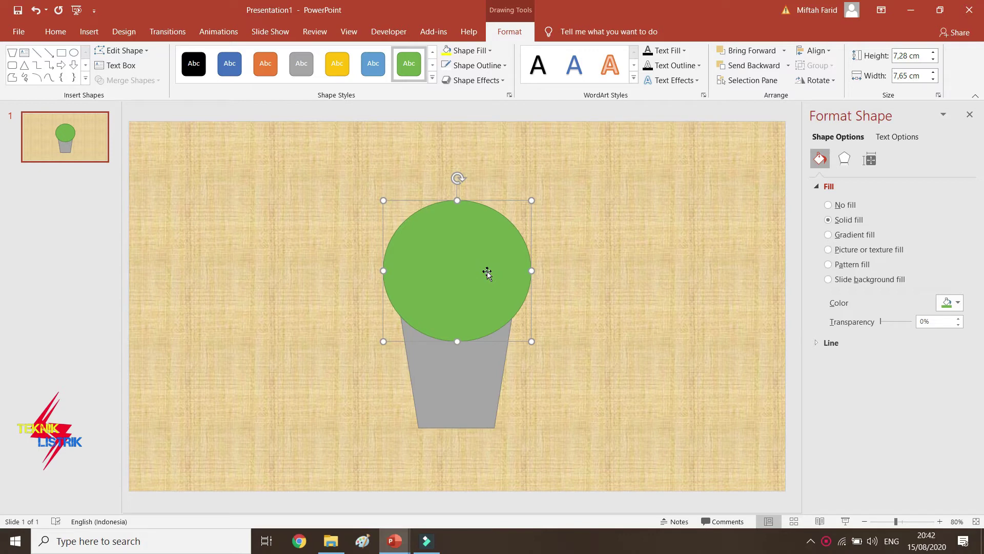
Step: Label the circle START and enlarge the text to 36 pt bold Arial Black
key("Caps_Lock")
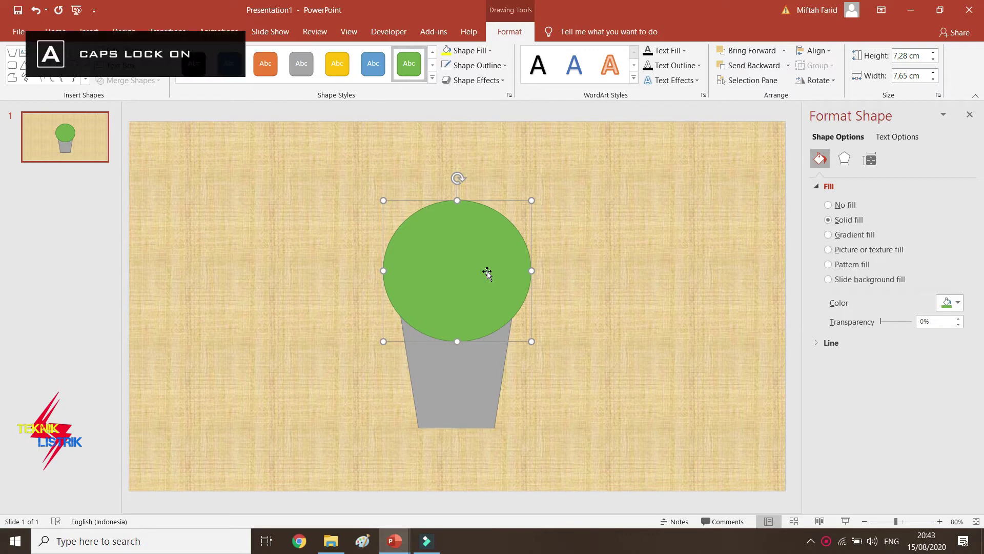
type("STA")
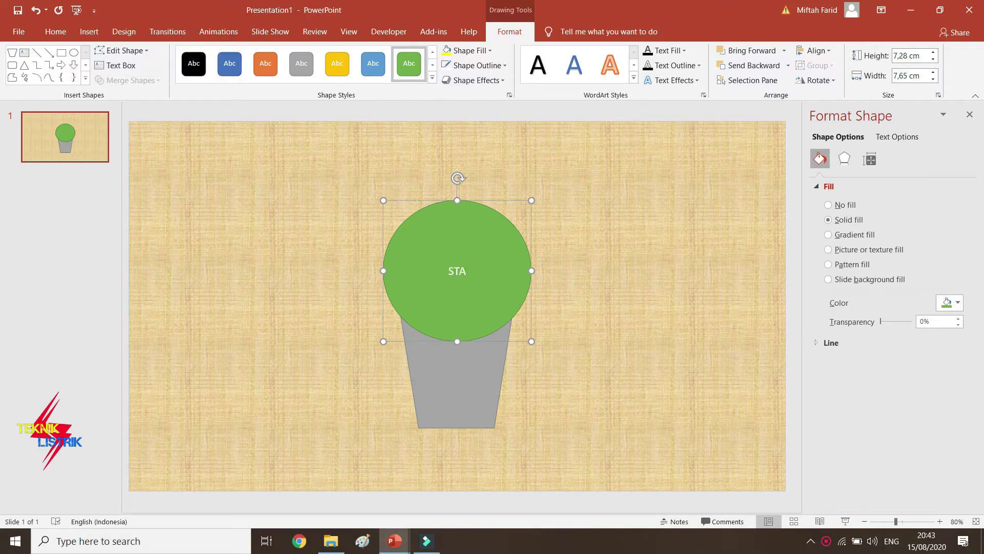
type("RT")
key("Escape")
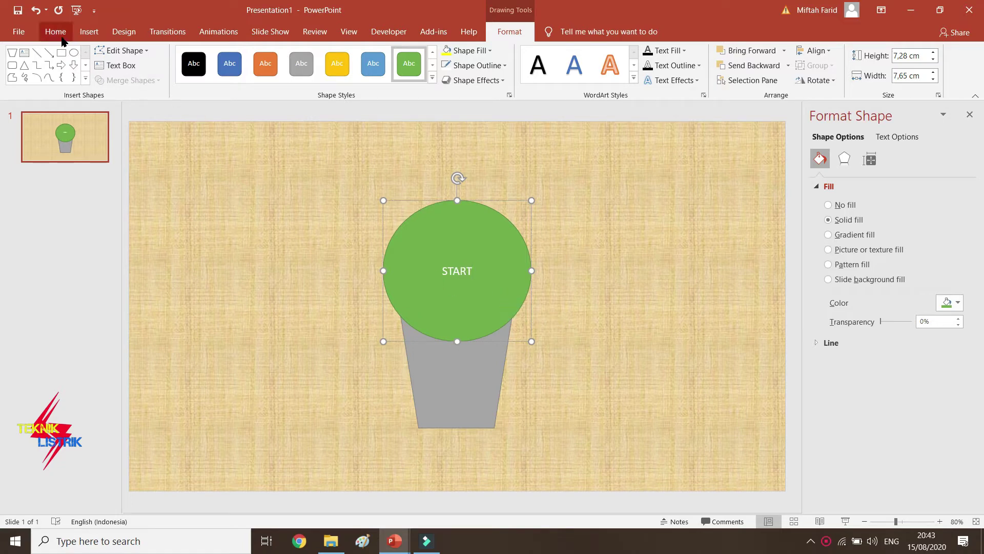
left_click(55, 32)
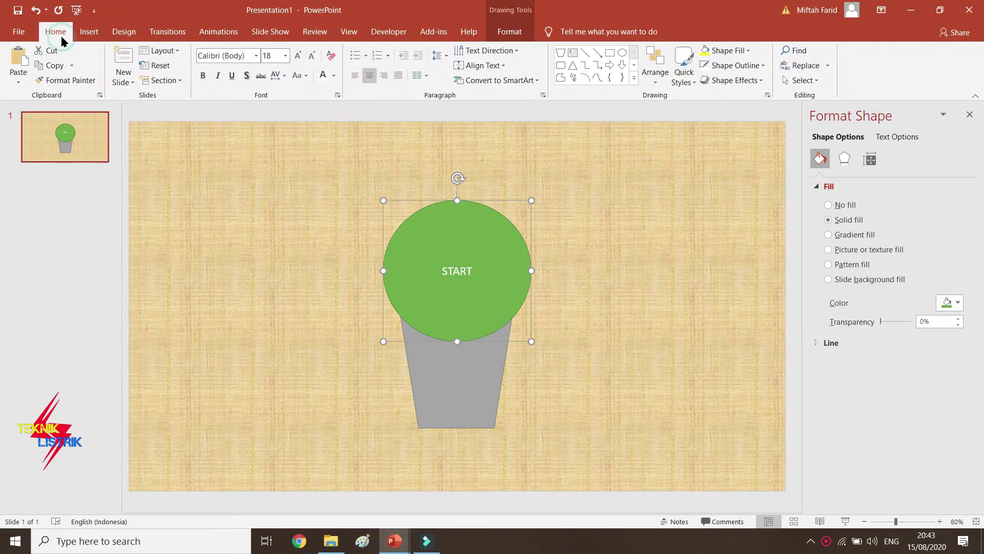
left_click(299, 55)
left_click(299, 56)
left_click(298, 55)
left_click(298, 55)
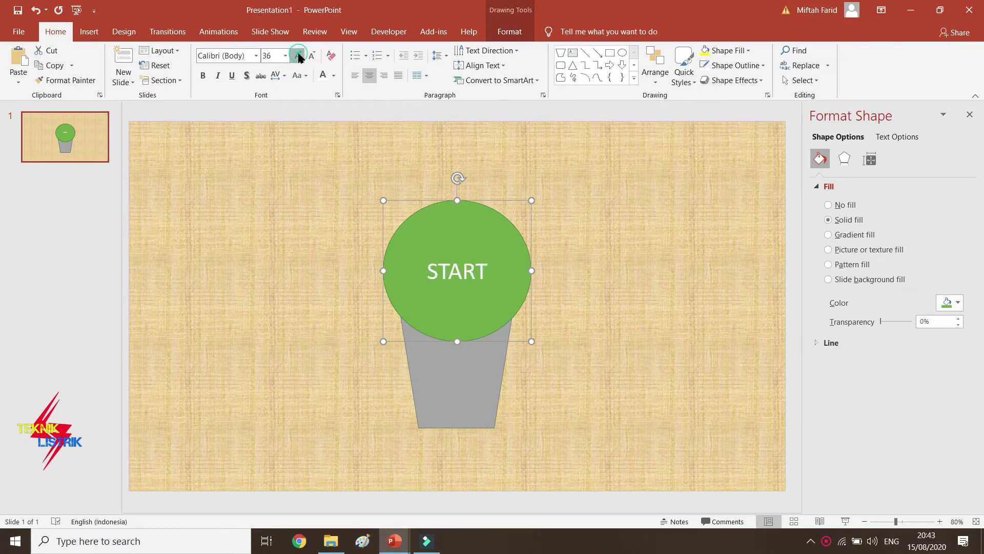
left_click(299, 55)
left_click(298, 55)
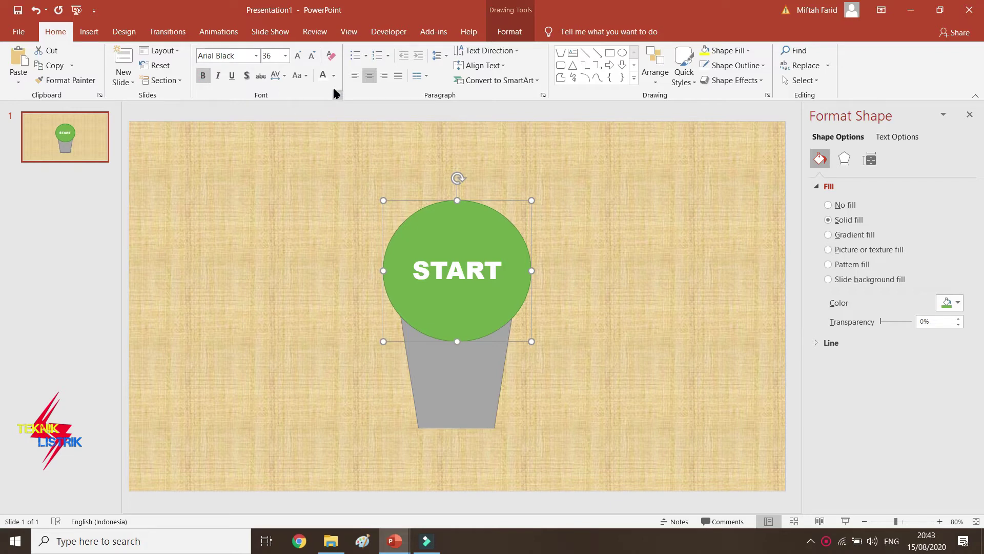
left_click(587, 301)
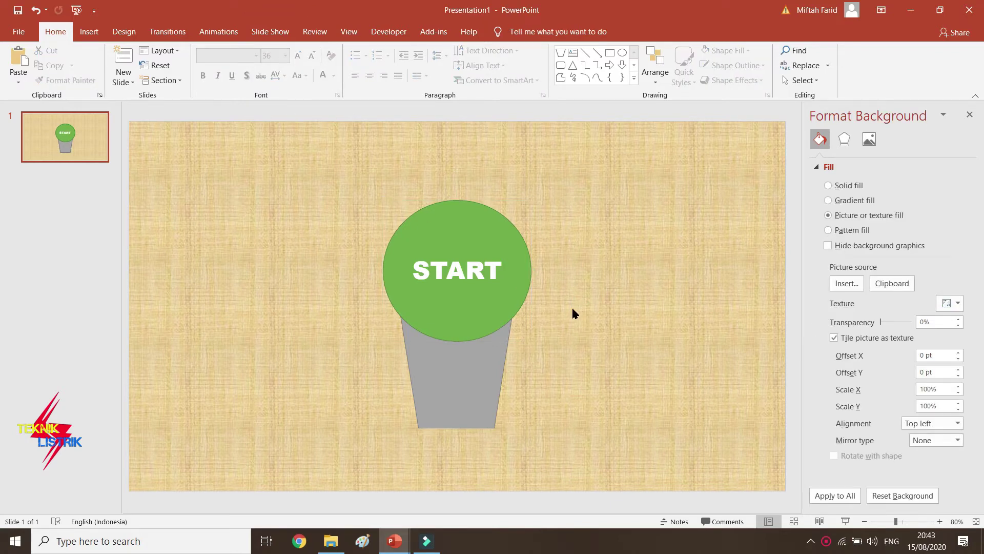
Step: Move the START circle slightly down and give it a Shape Effects bevel preset
left_click_drag(519, 258, 516, 267)
key("Escape")
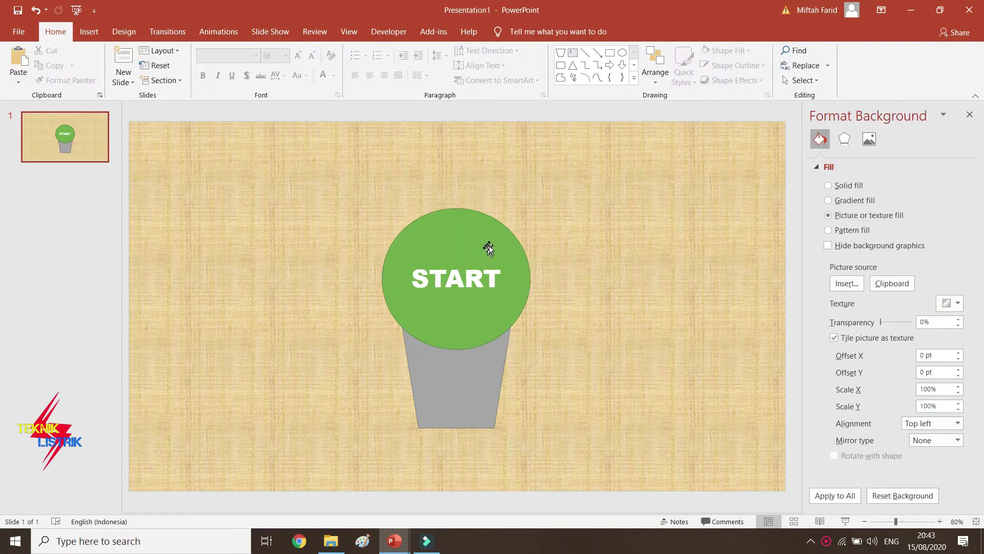
left_click(496, 243)
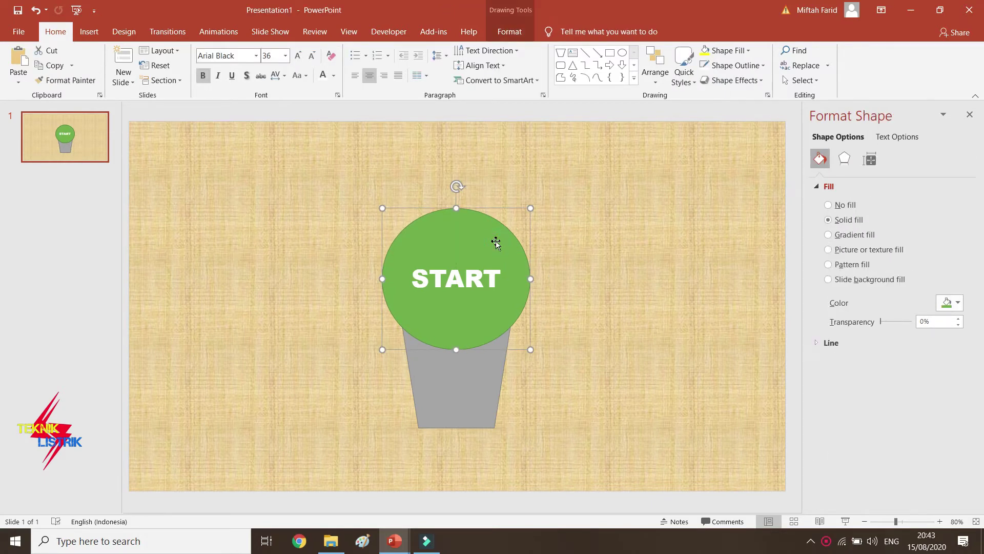
left_click(721, 82)
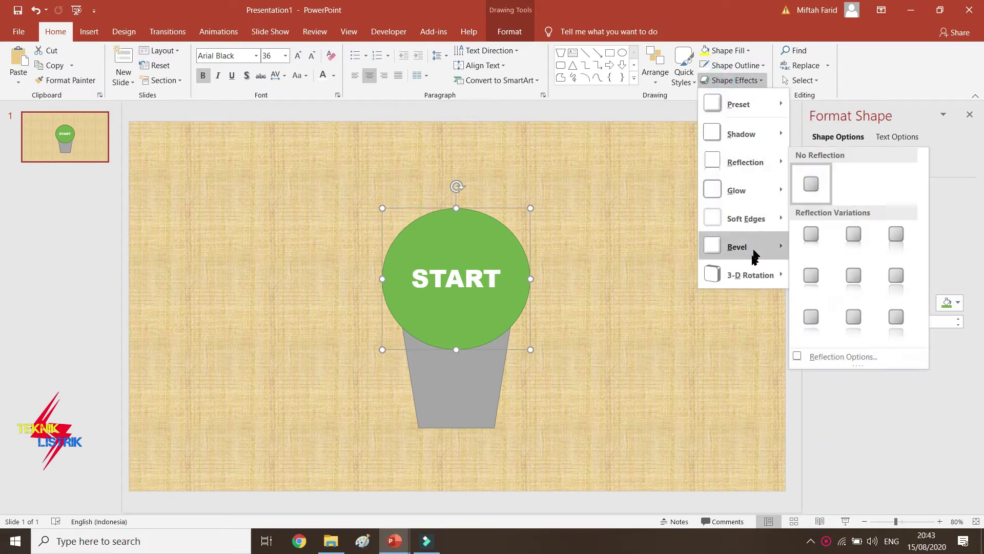
mouse_move(742, 247)
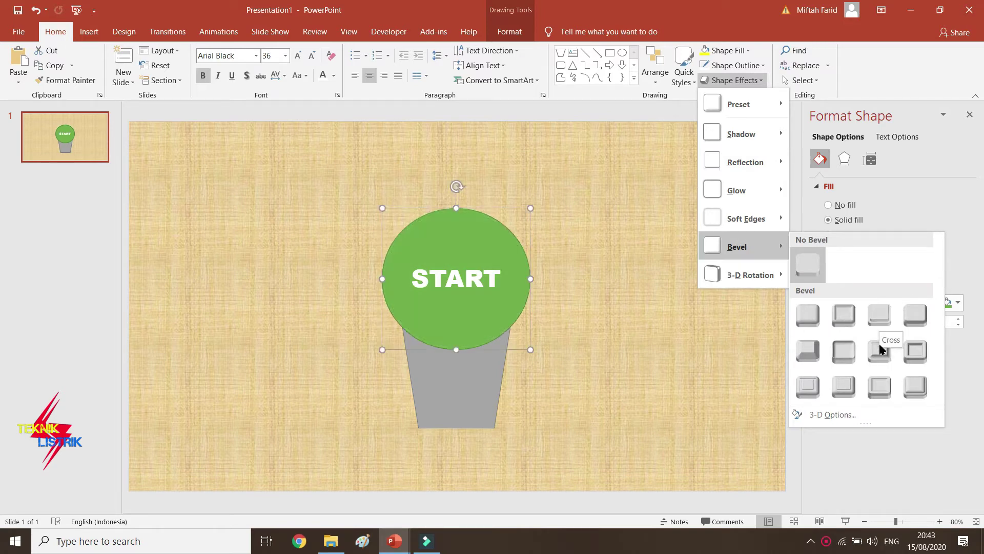
left_click(880, 314)
left_click(627, 236)
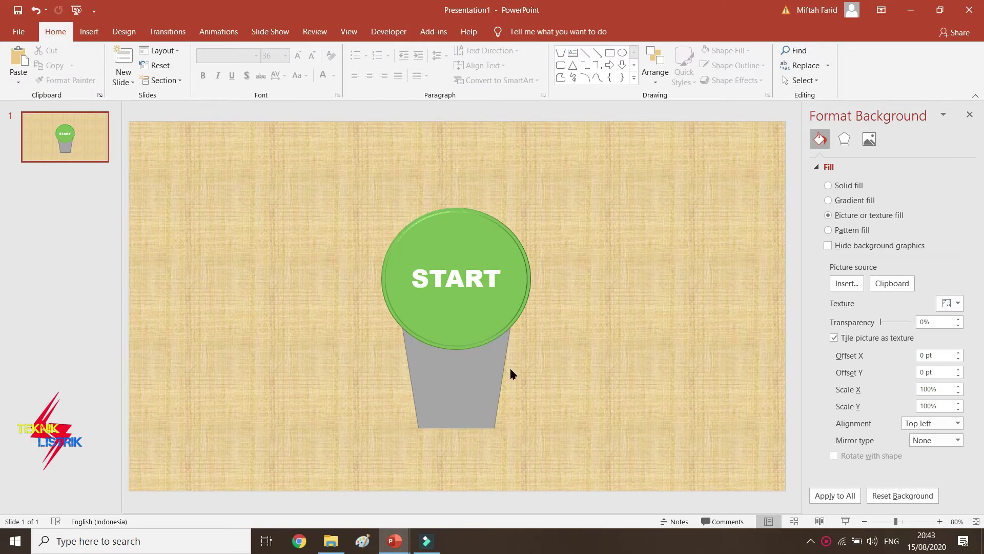
left_click(493, 393)
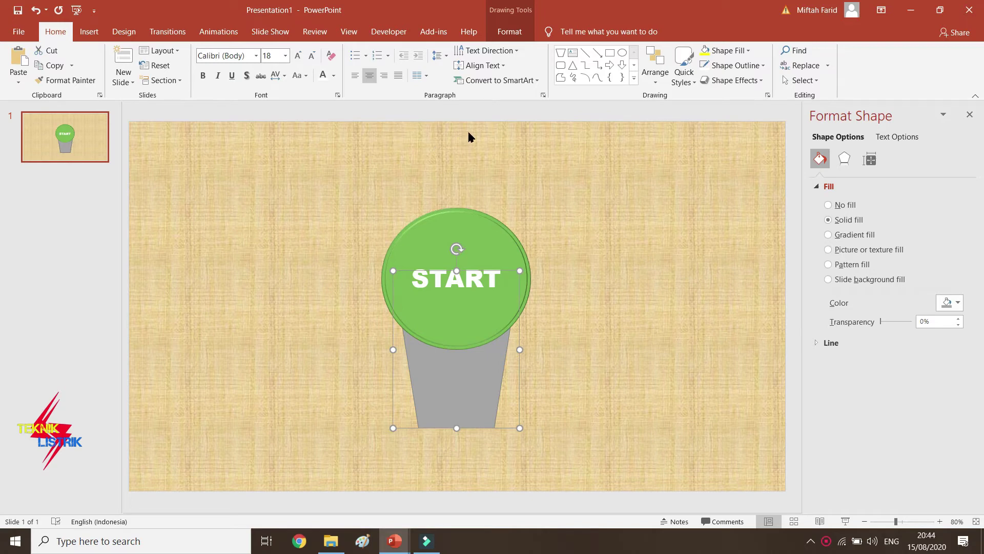
Step: Draw a small square on the grey base and place a copy beside it
left_click(610, 53)
left_click_drag(420, 394, 452, 428)
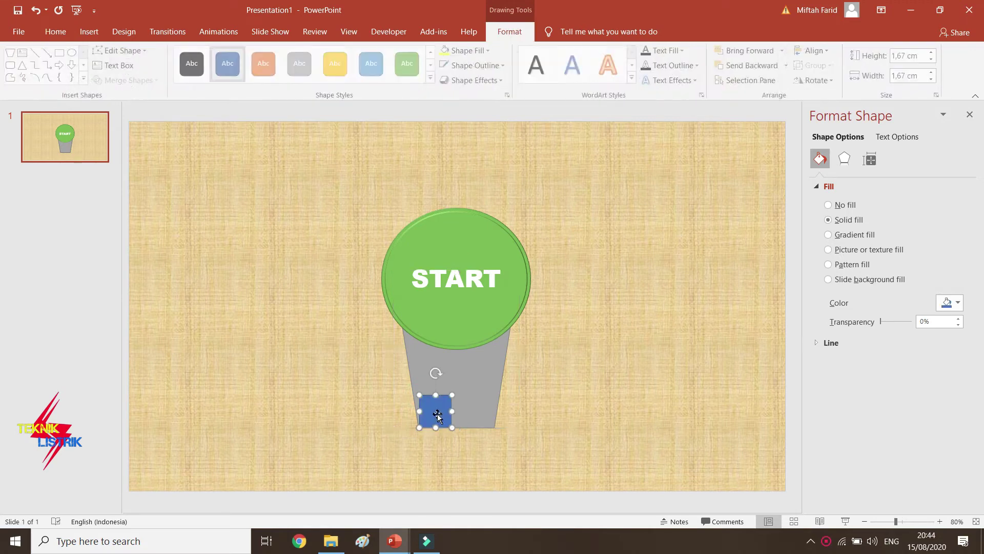
left_click(441, 414)
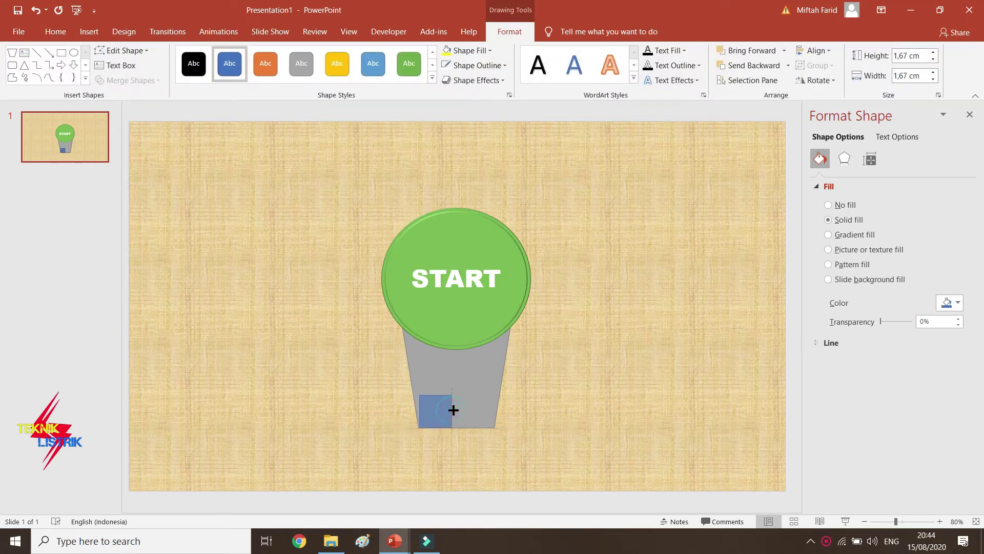
left_click(441, 414)
key("ctrl+c")
key("ctrl+v")
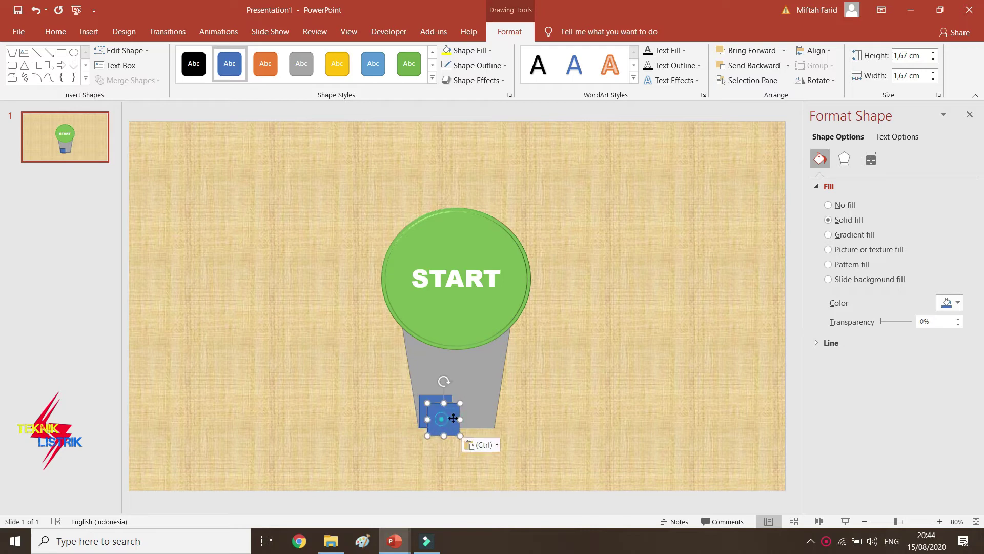
left_click_drag(442, 415, 474, 409)
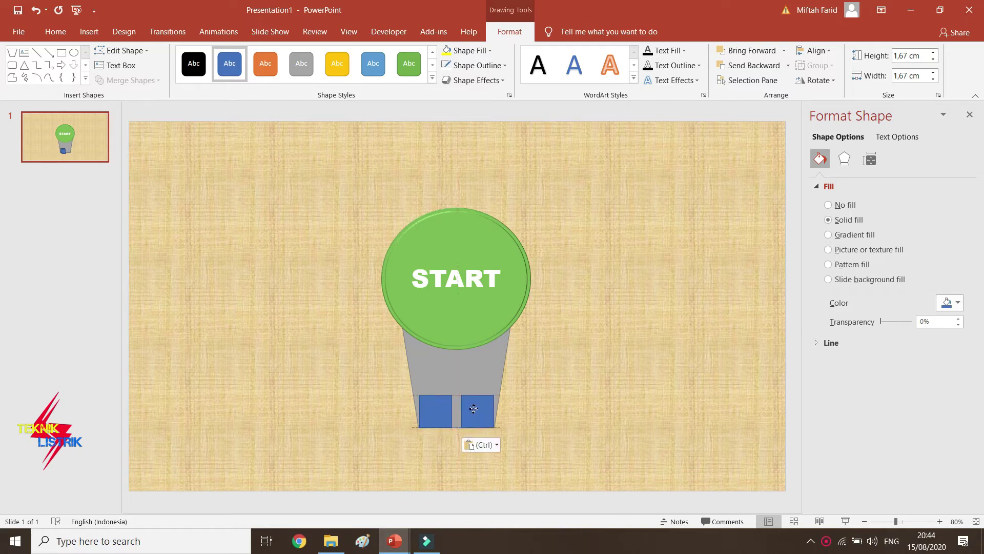
Step: Make both squares solid black with black outlines
left_click(439, 413)
left_click(199, 68)
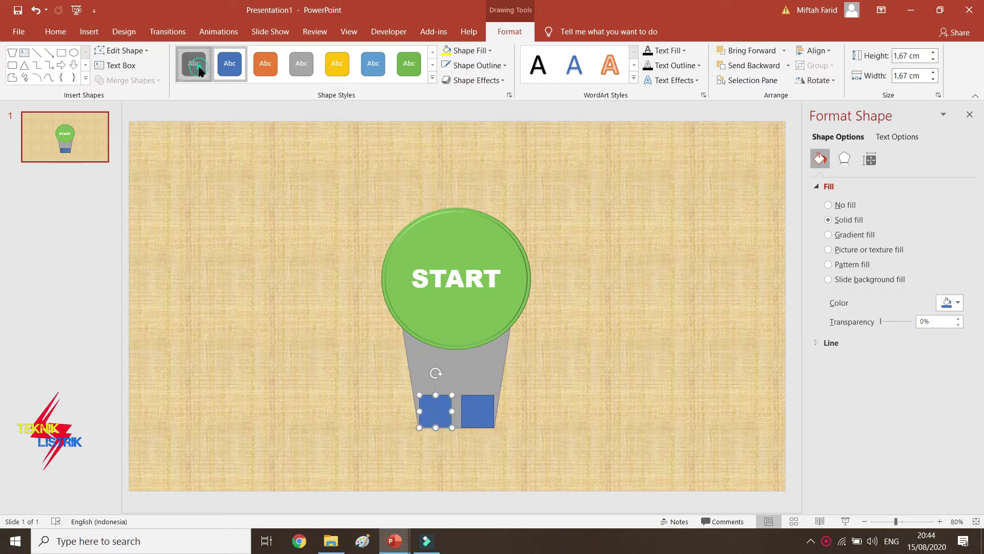
left_click(473, 412)
left_click(194, 64)
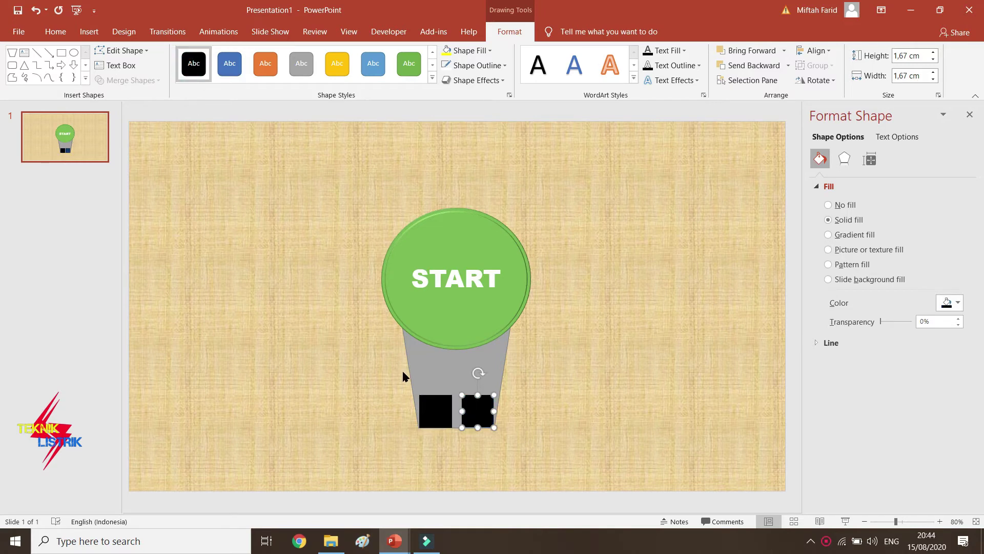
left_click(441, 416)
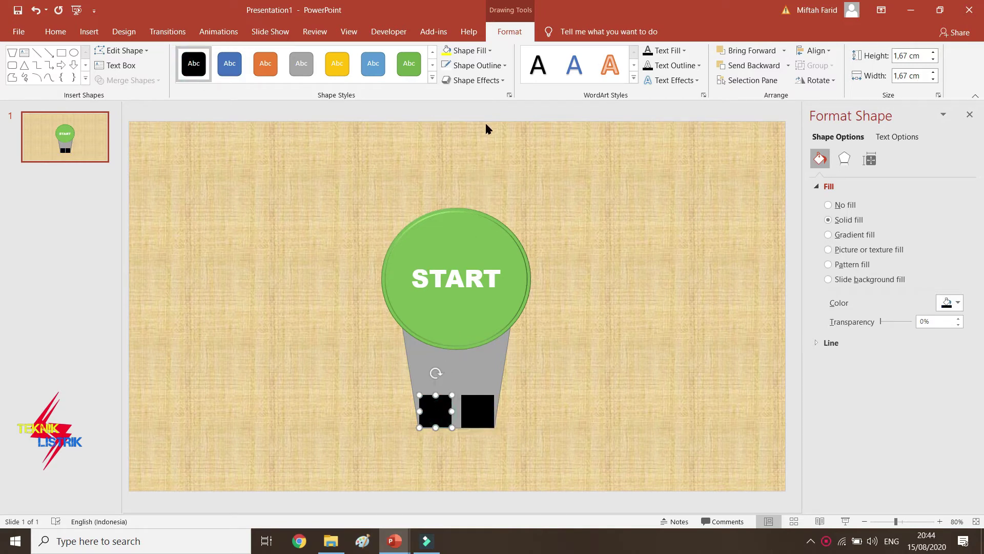
left_click(480, 66)
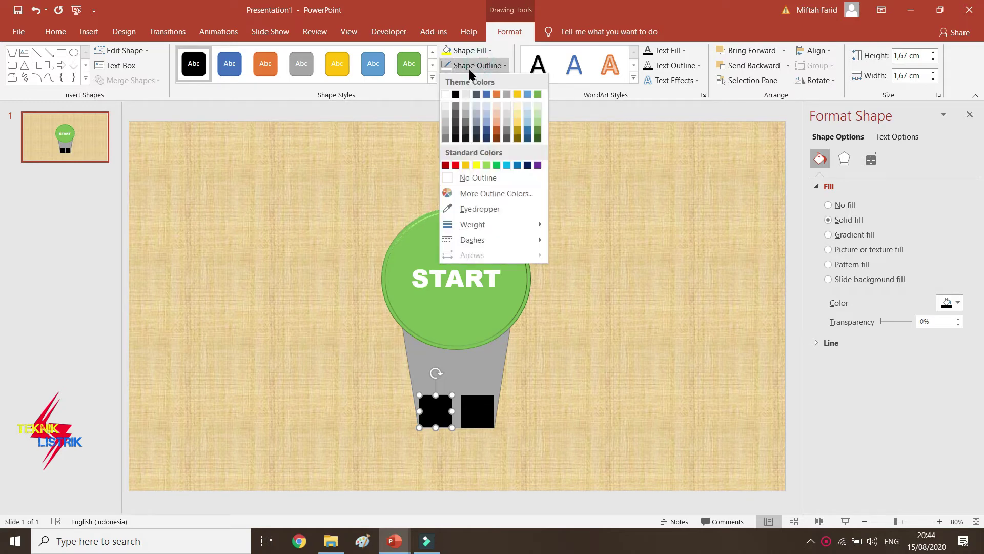
left_click(445, 95)
left_click(478, 411)
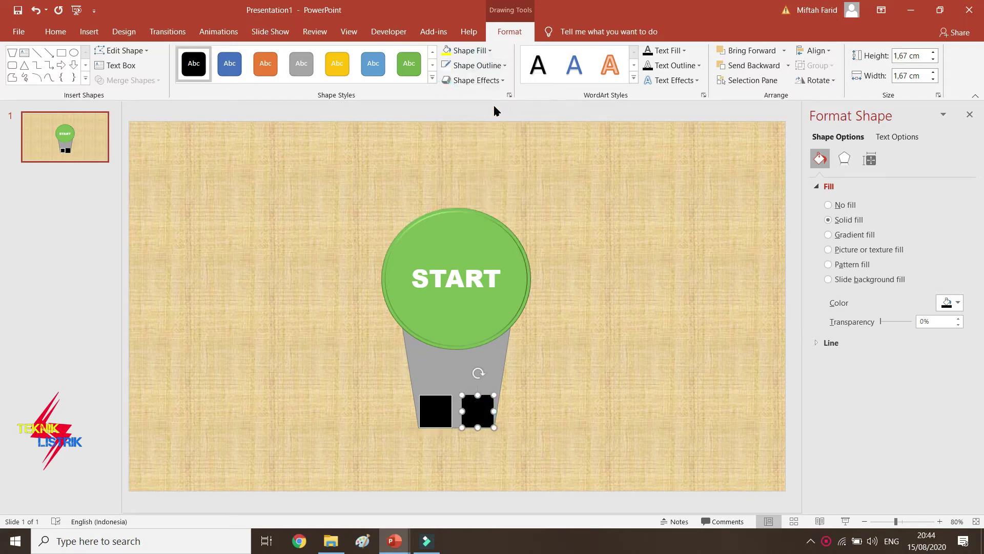
left_click(450, 68)
left_click(585, 340)
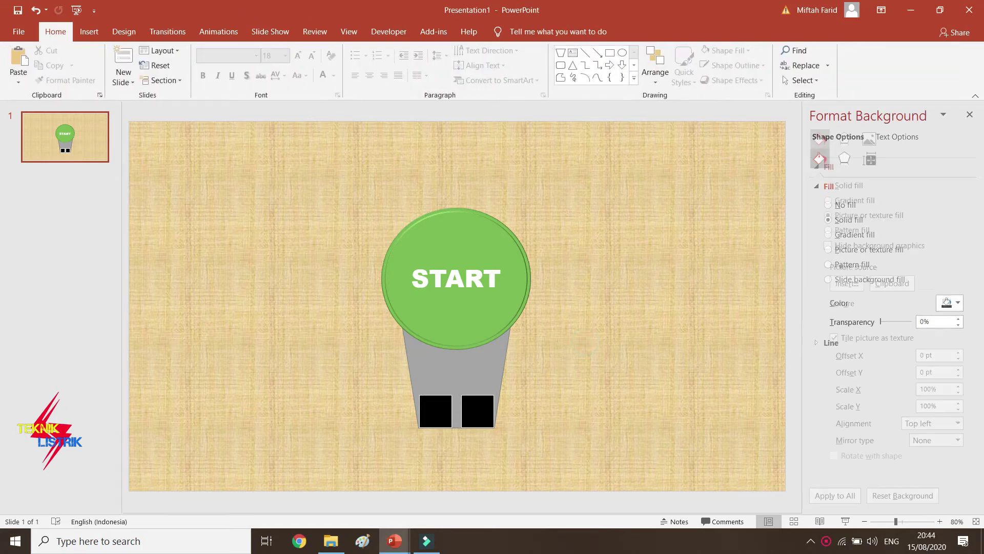
left_click(432, 409)
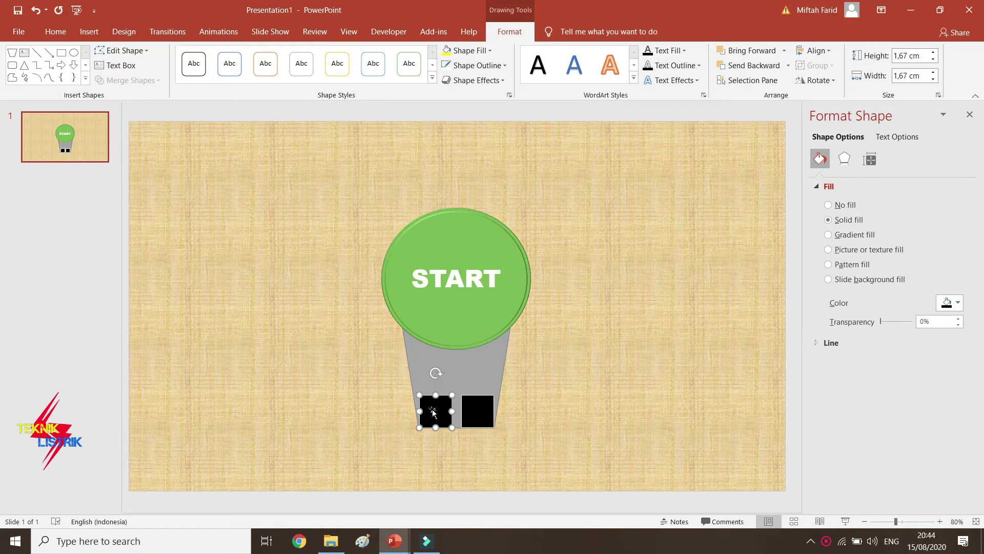
Step: Number the squares 3 and 4 and enlarge both numbers to fill the squares
left_click(481, 421)
type("4")
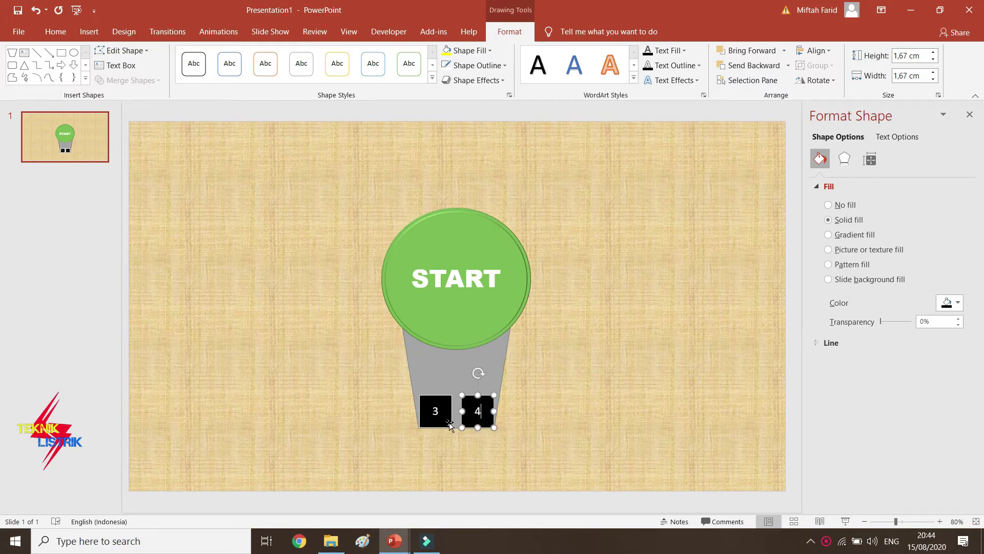
left_click(444, 422)
left_click(59, 31)
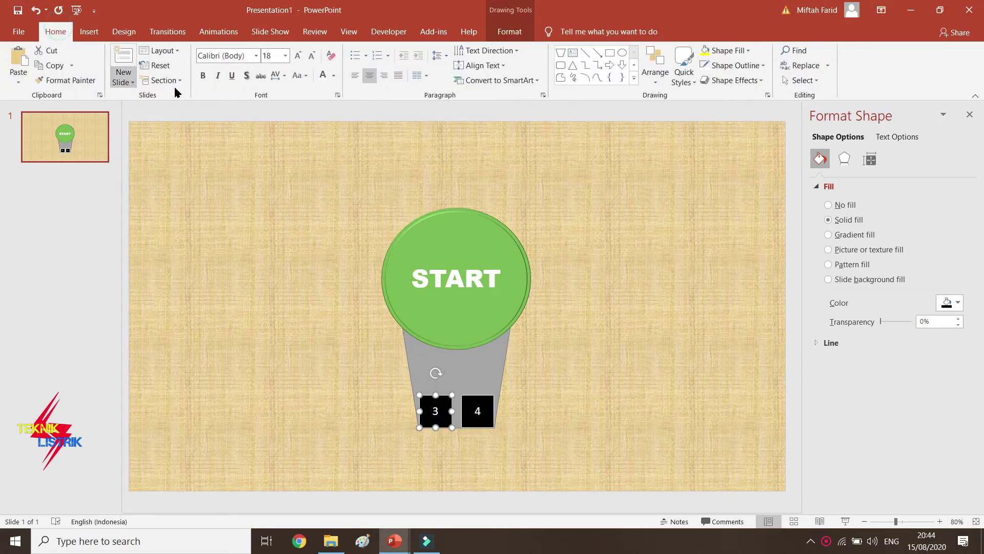
left_click(301, 60)
left_click(299, 58)
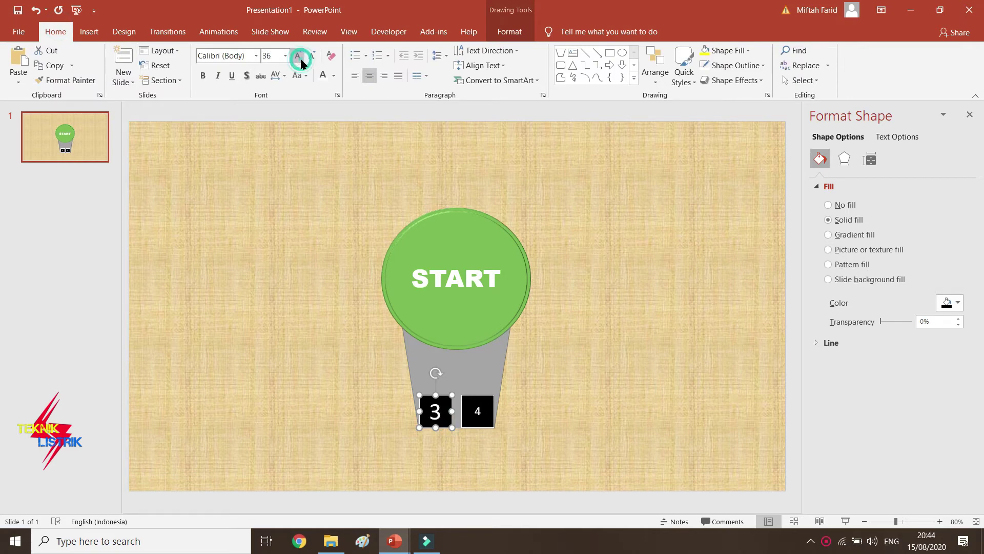
left_click(299, 57)
left_click(486, 423)
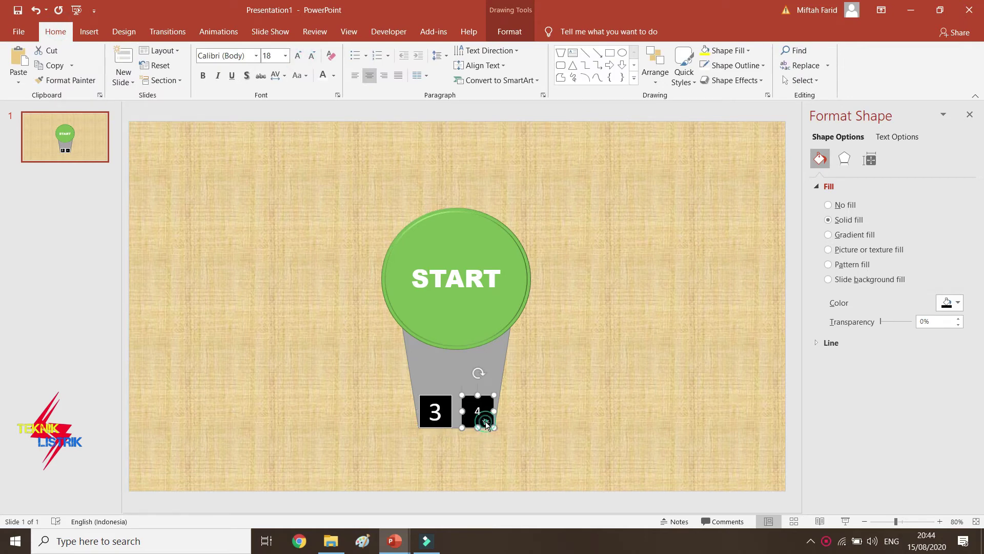
left_click(299, 58)
left_click(300, 58)
left_click(299, 57)
left_click(300, 58)
left_click(300, 57)
left_click(299, 58)
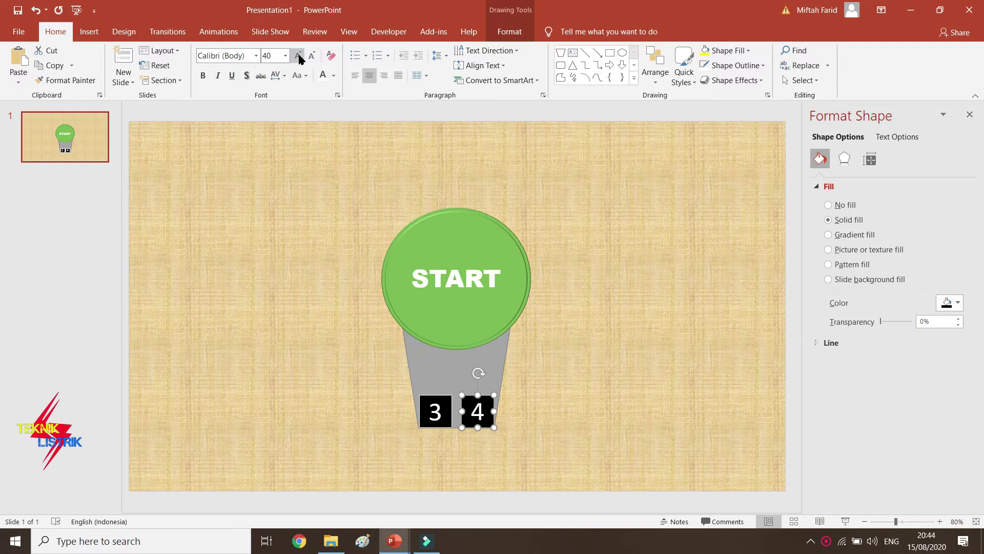
left_click(596, 375)
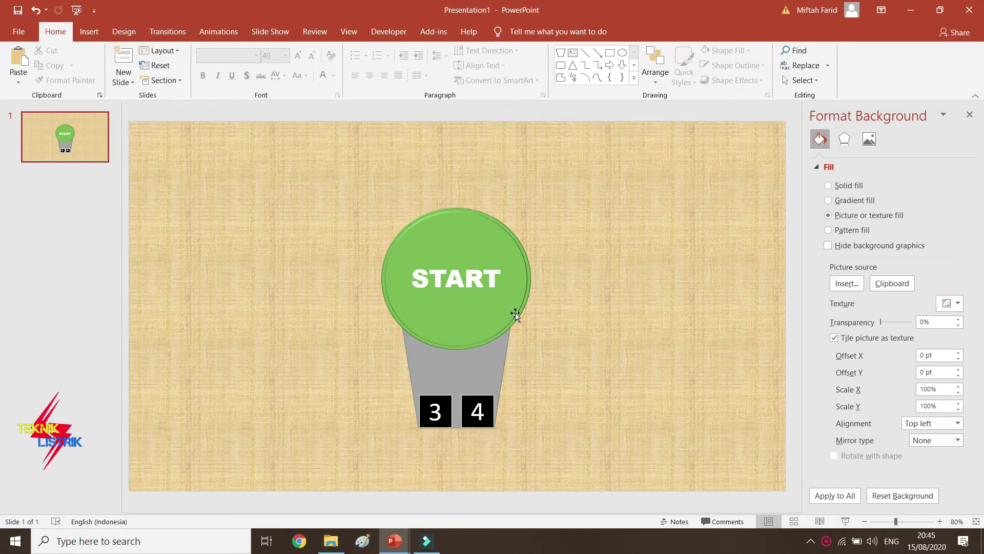
right_click(514, 255)
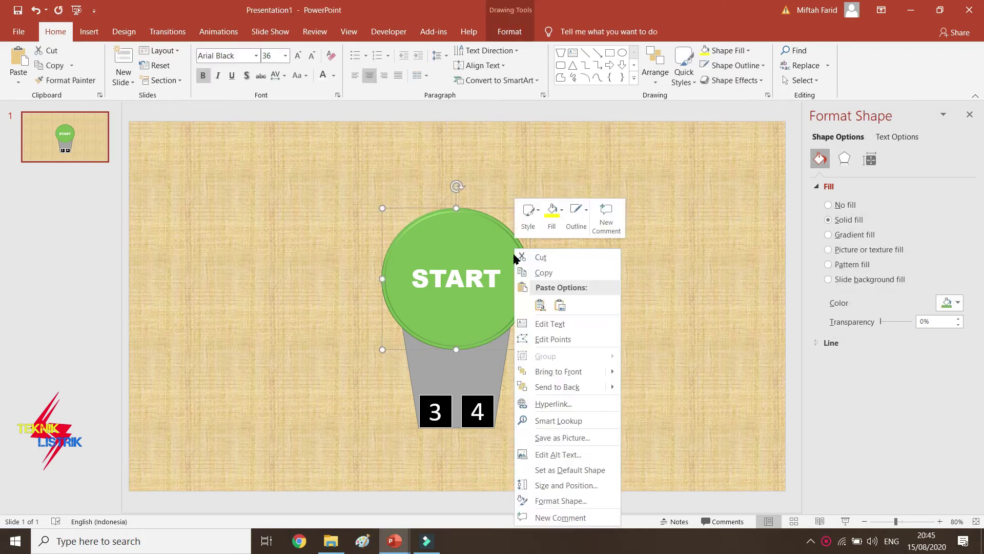
Step: Apply a raised top bevel preset to the START circle in 3-D Format
left_click(584, 504)
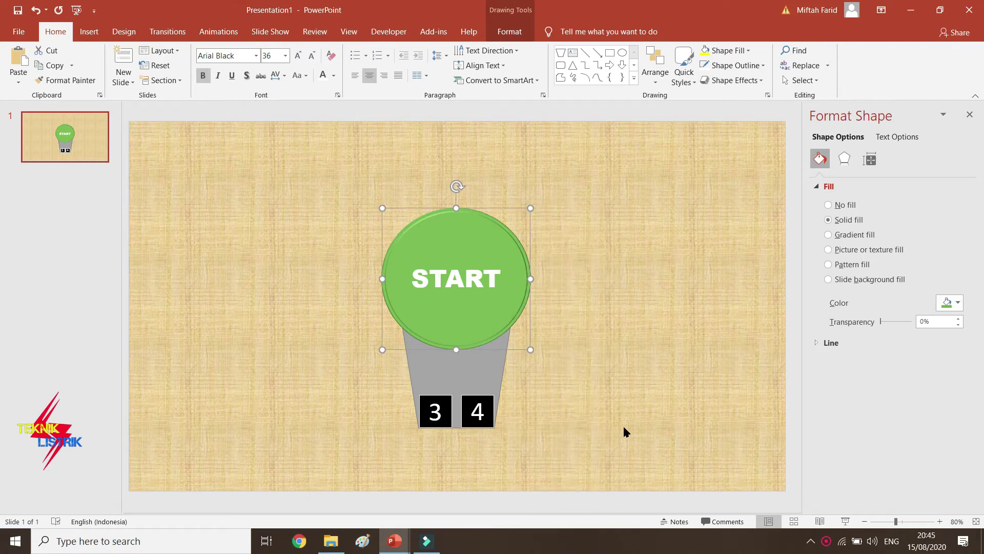
left_click(845, 160)
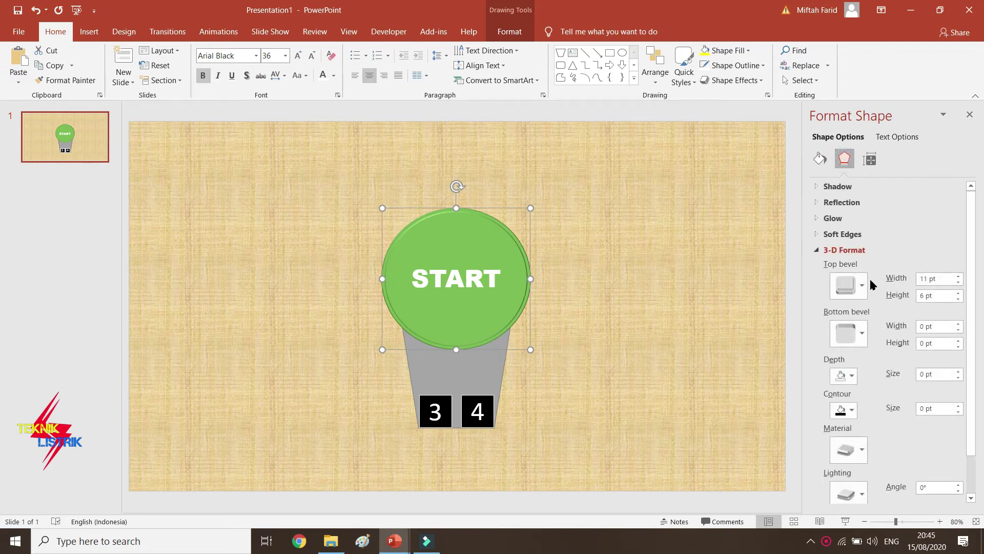
left_click(847, 286)
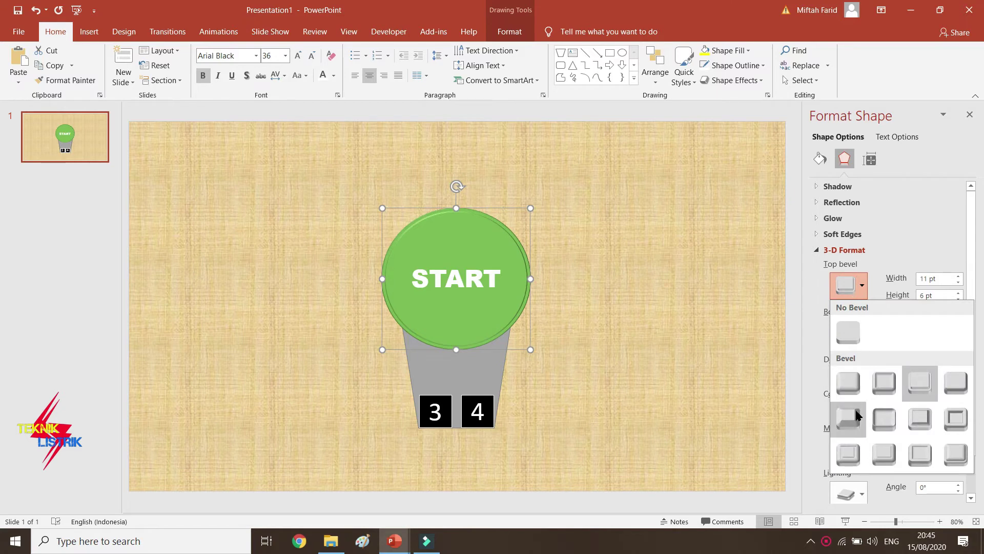
left_click(846, 459)
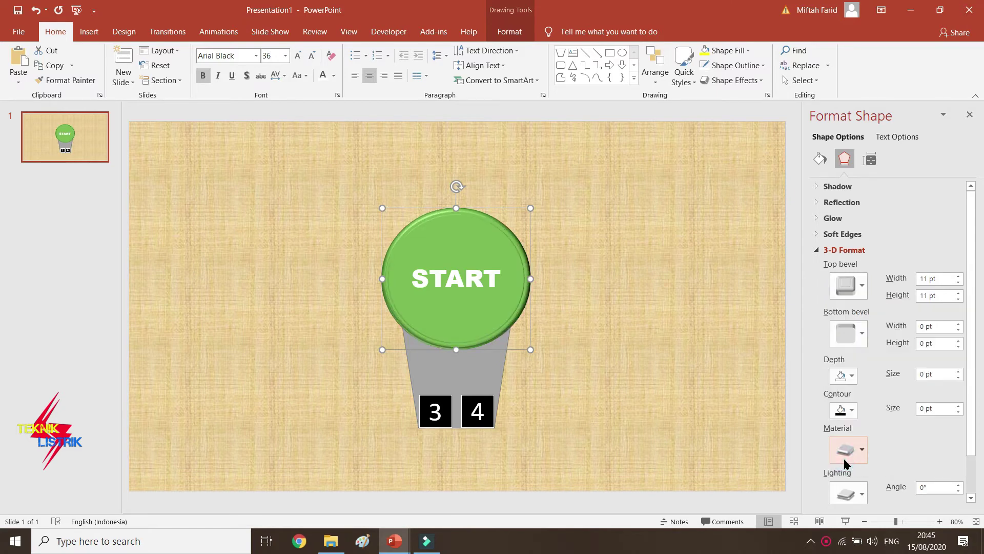
left_click(615, 298)
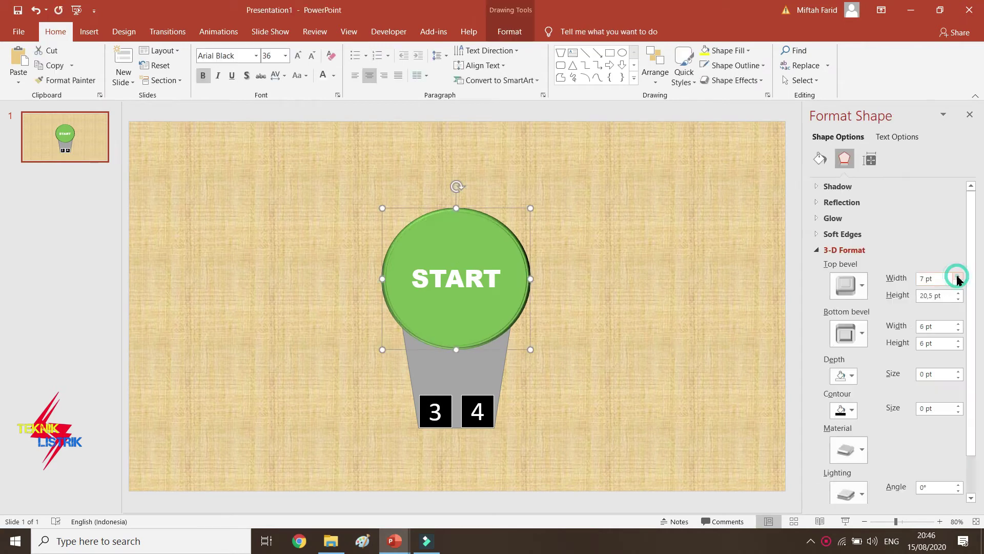
Step: Widen the START circle's top bevel to about 19 pt
left_click(958, 276)
left_click(958, 276)
left_click(958, 276)
left_click(958, 276)
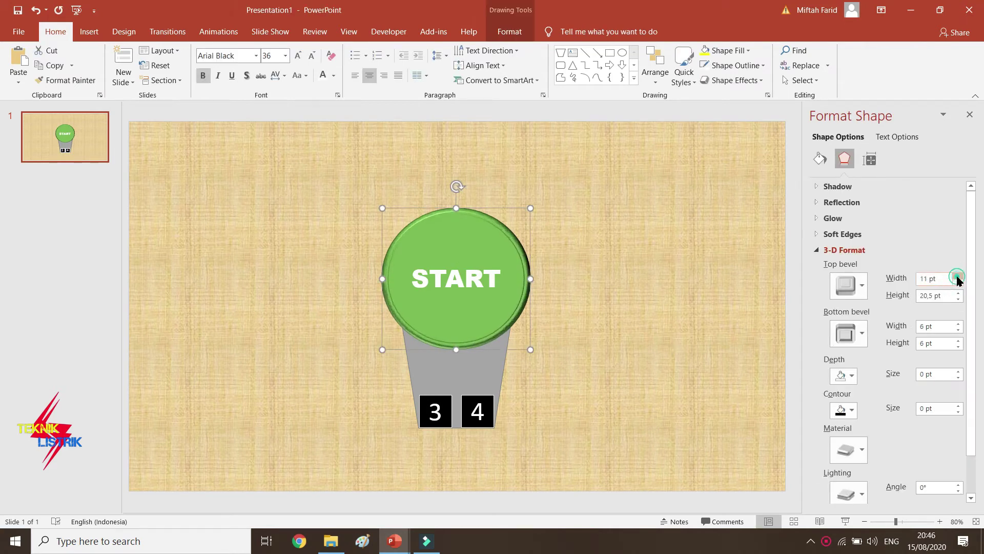
left_click(959, 276)
left_click(959, 277)
left_click(958, 276)
left_click(958, 276)
left_click(958, 276)
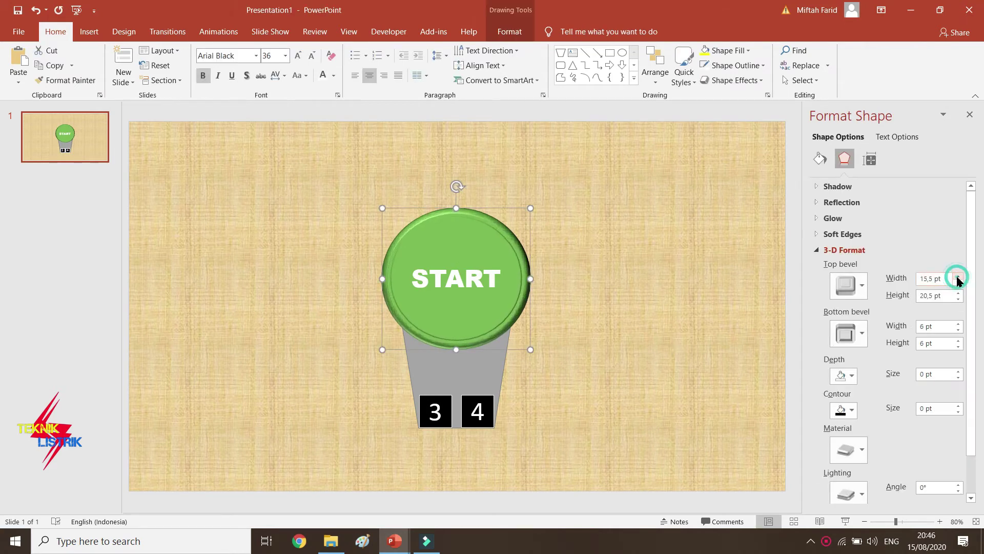
left_click(958, 276)
left_click(958, 276)
left_click(958, 276)
left_click(958, 276)
left_click(958, 276)
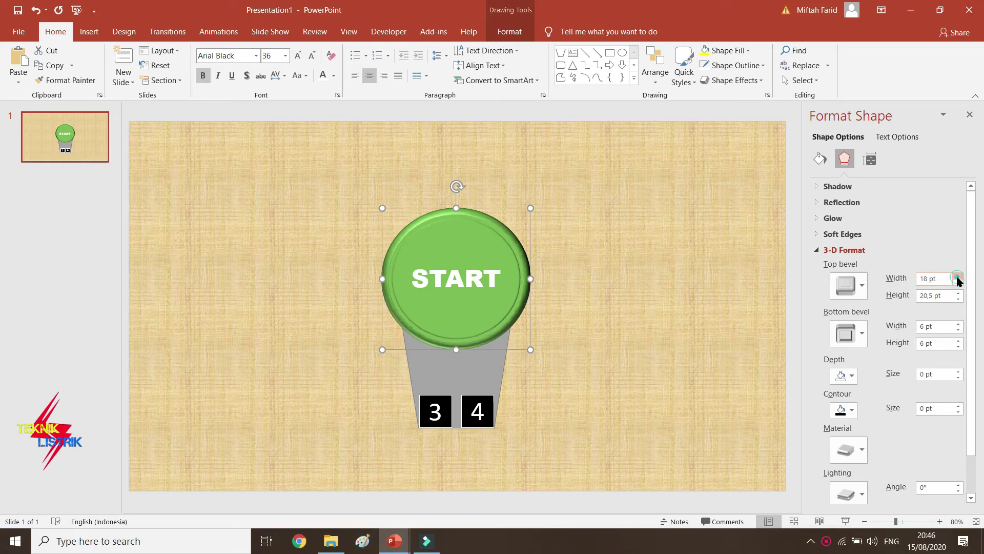
left_click(958, 276)
left_click(958, 277)
left_click(549, 307)
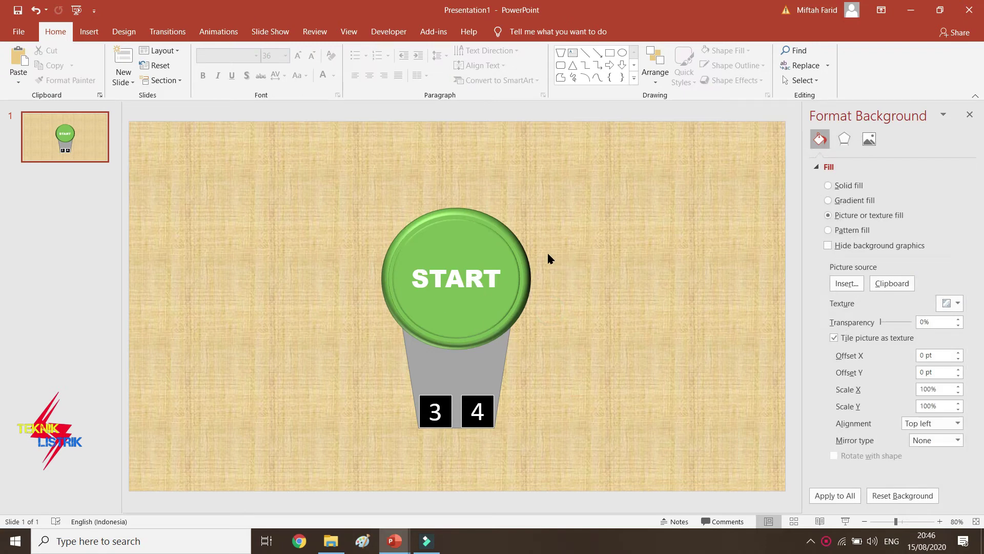
Step: Apply a 6 pt by 6 pt Circle top bevel to the grey trapezoid stand
left_click(492, 371)
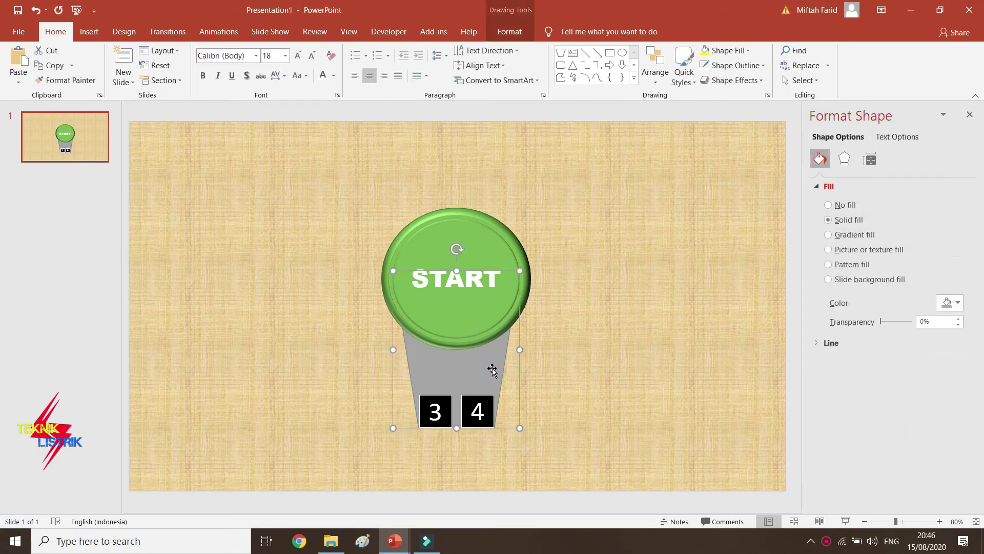
left_click(845, 160)
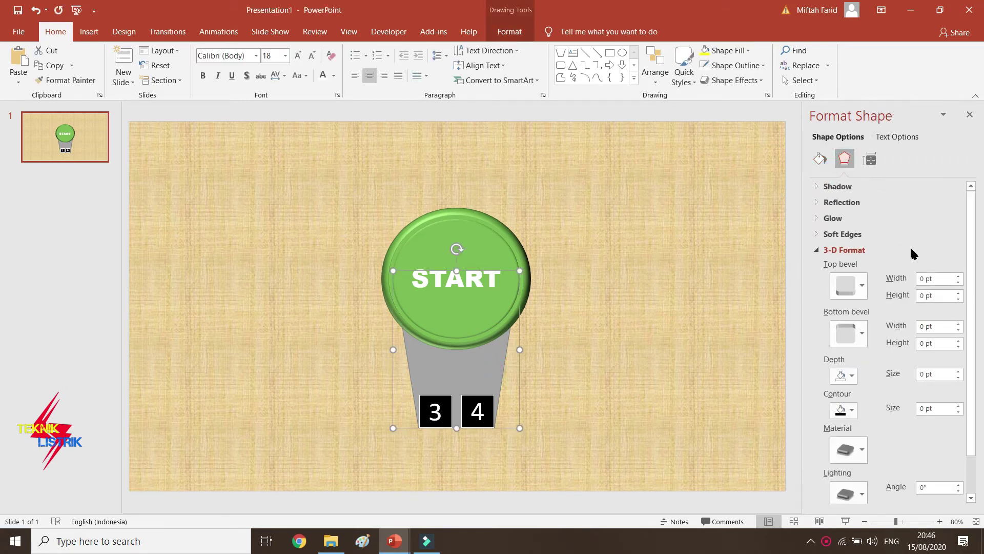
left_click(849, 293)
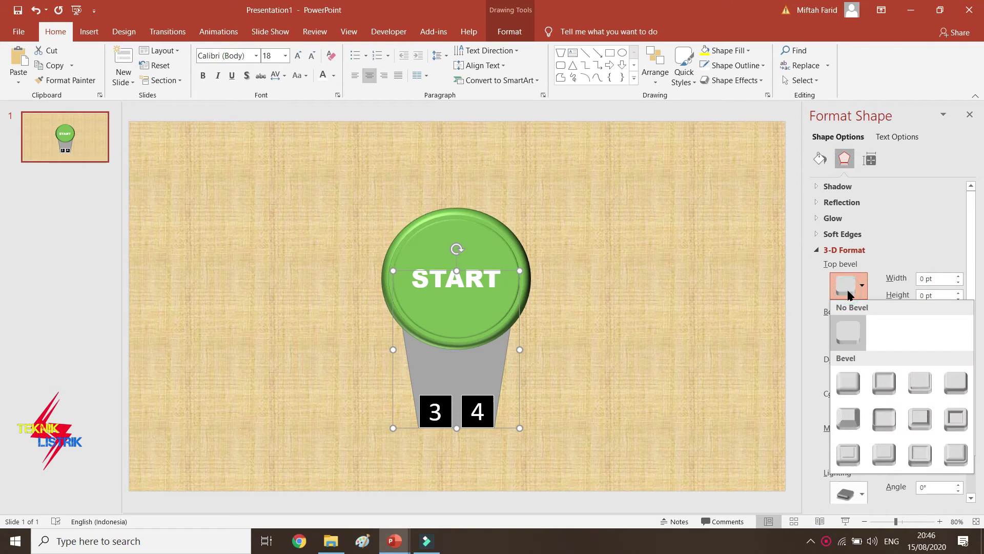
left_click(849, 384)
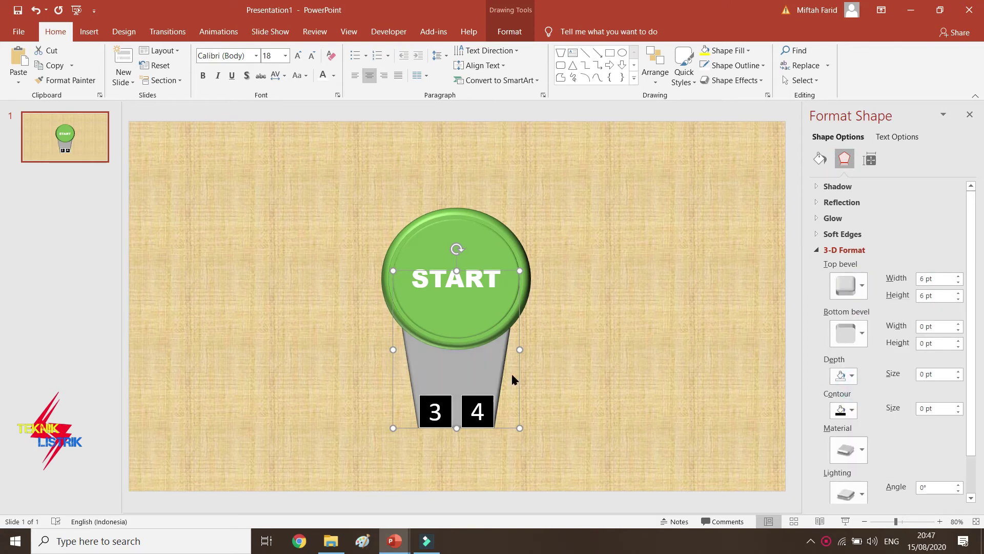
left_click(634, 311)
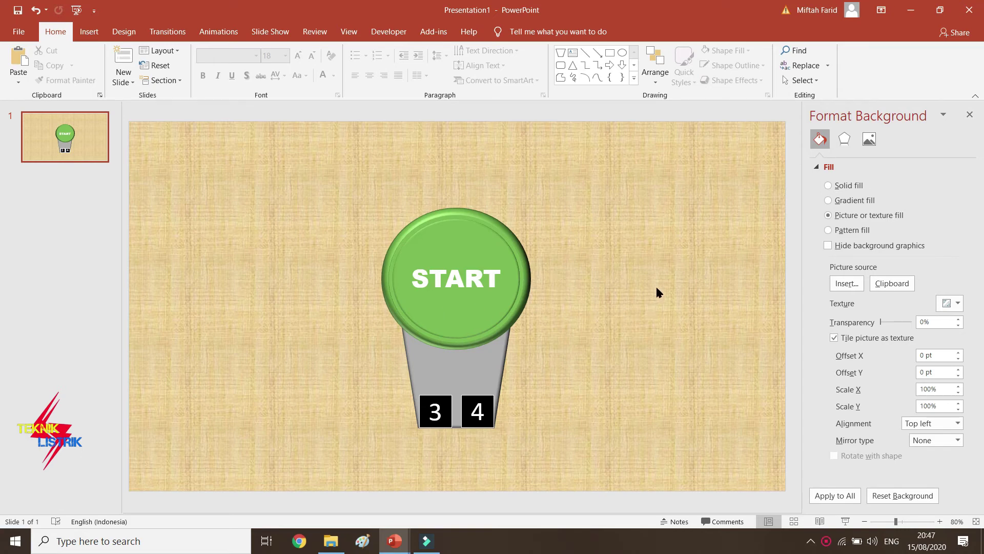
Step: Duplicate slide 1 as slide 2 with the textured picture background
left_click(74, 137)
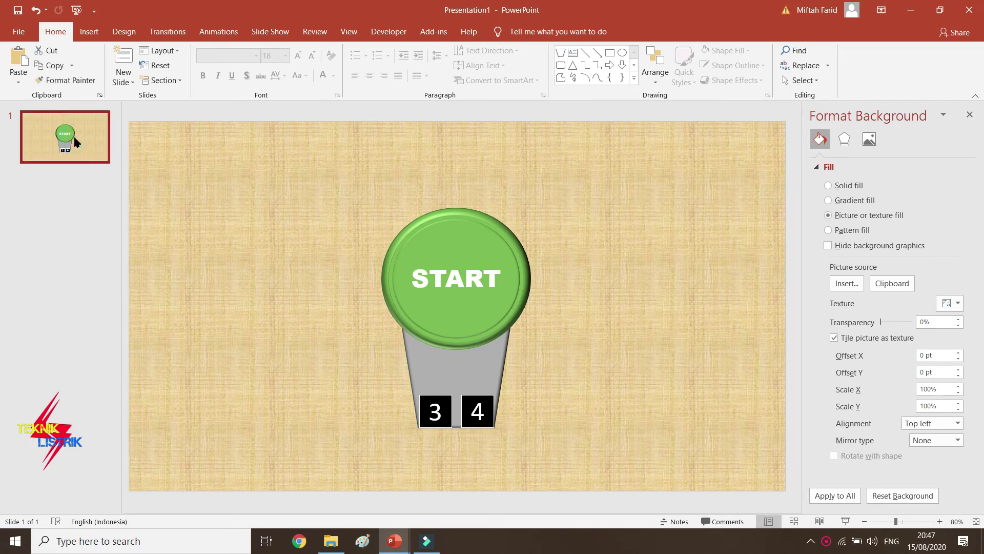
left_click_drag(85, 125, 16, 132)
key("ctrl+v")
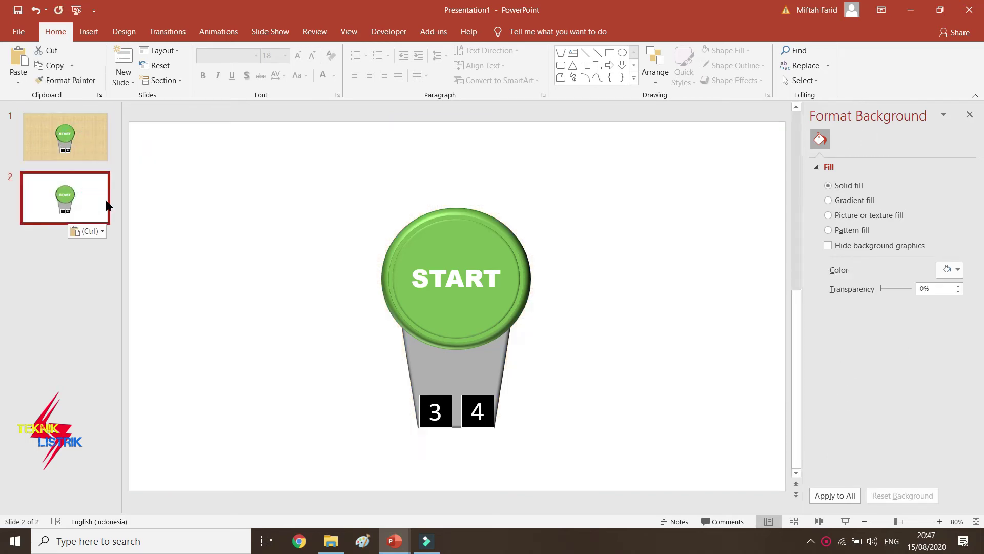
left_click(828, 215)
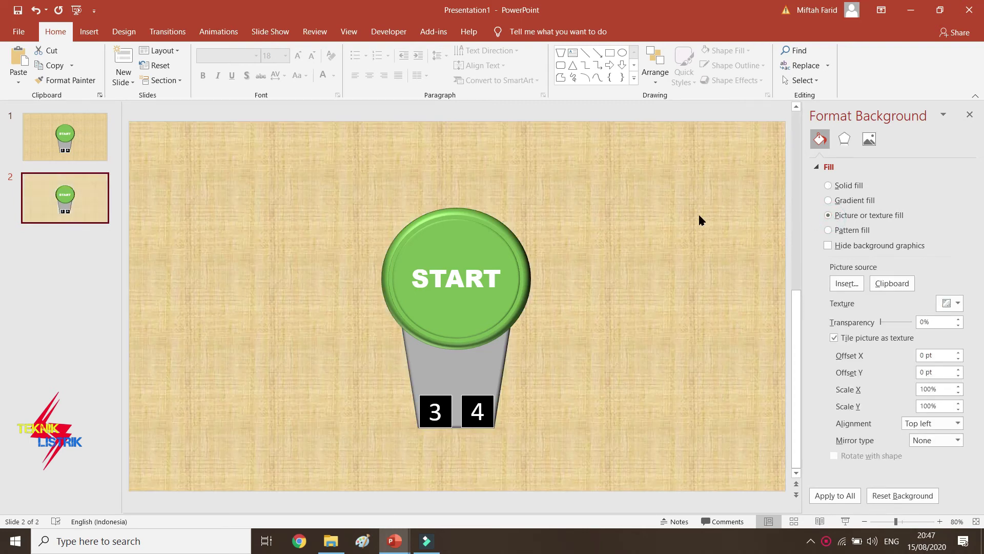
left_click(635, 206)
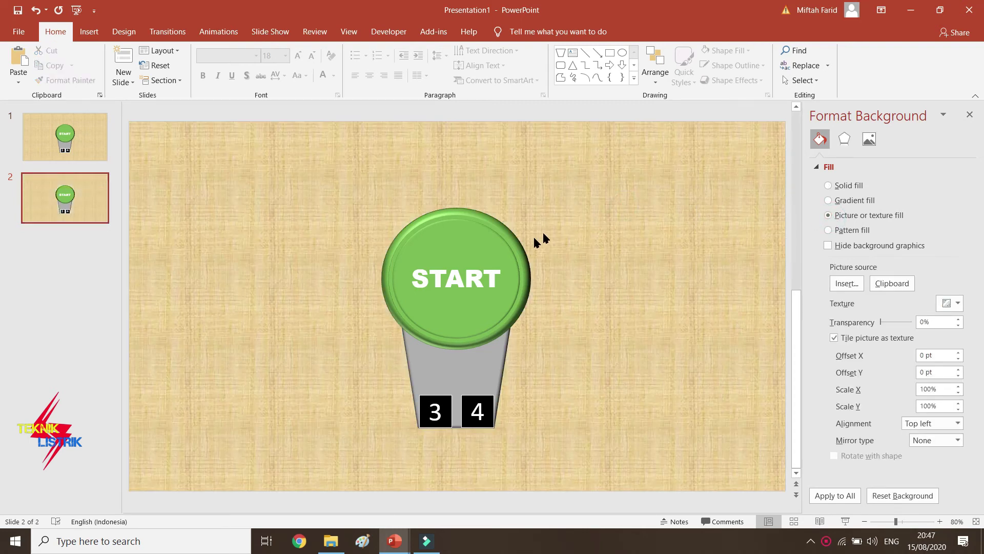
Step: Apply the Cutout top bevel to slide 2's START button
left_click(511, 253)
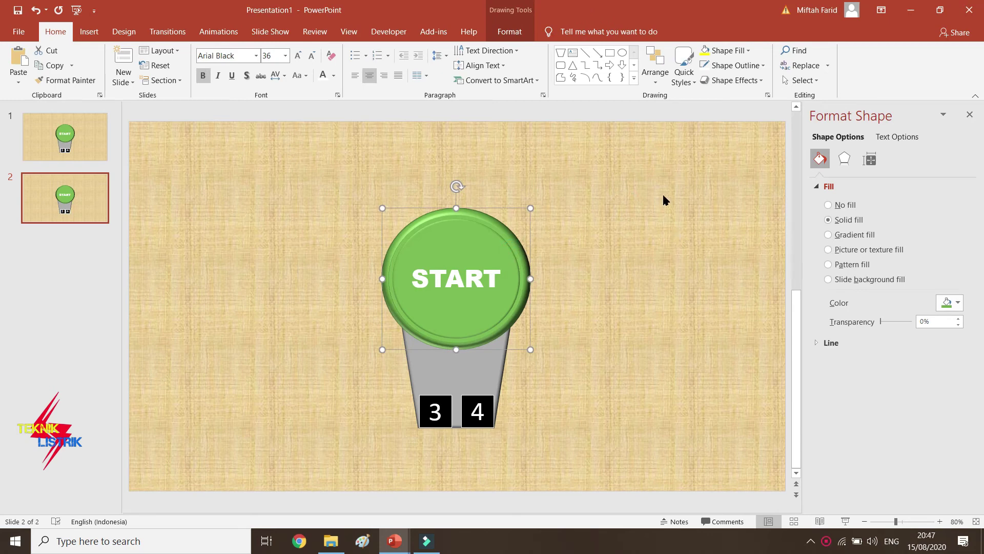
left_click(844, 160)
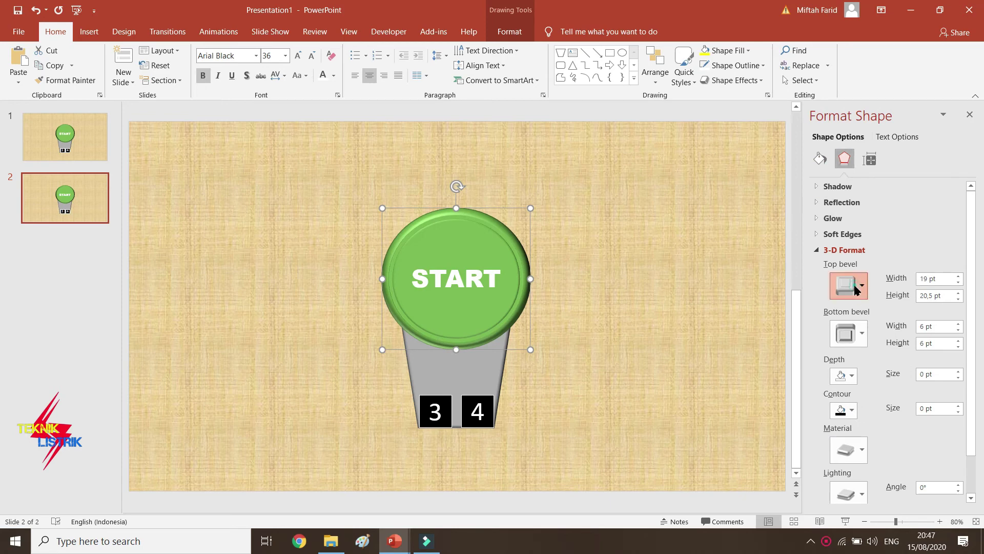
left_click(859, 290)
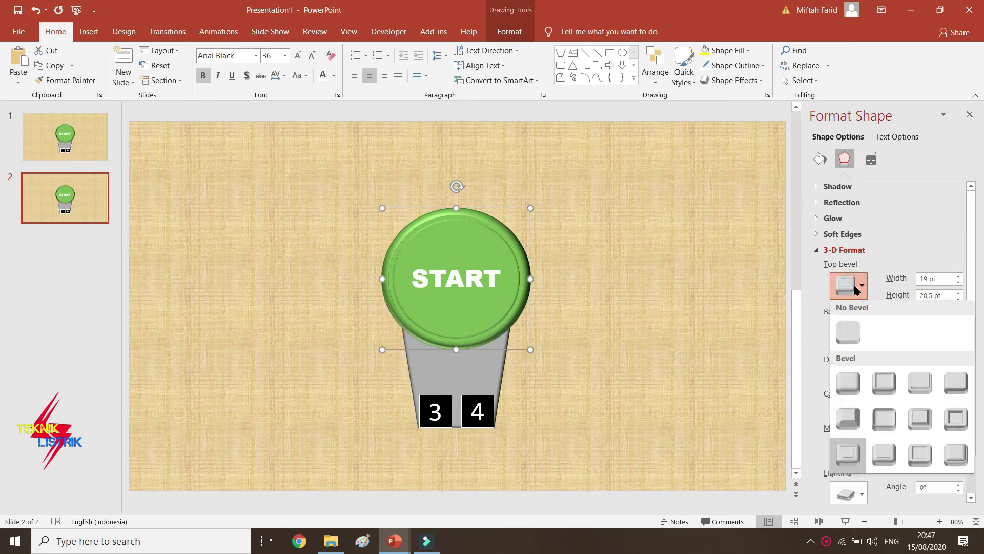
left_click(957, 425)
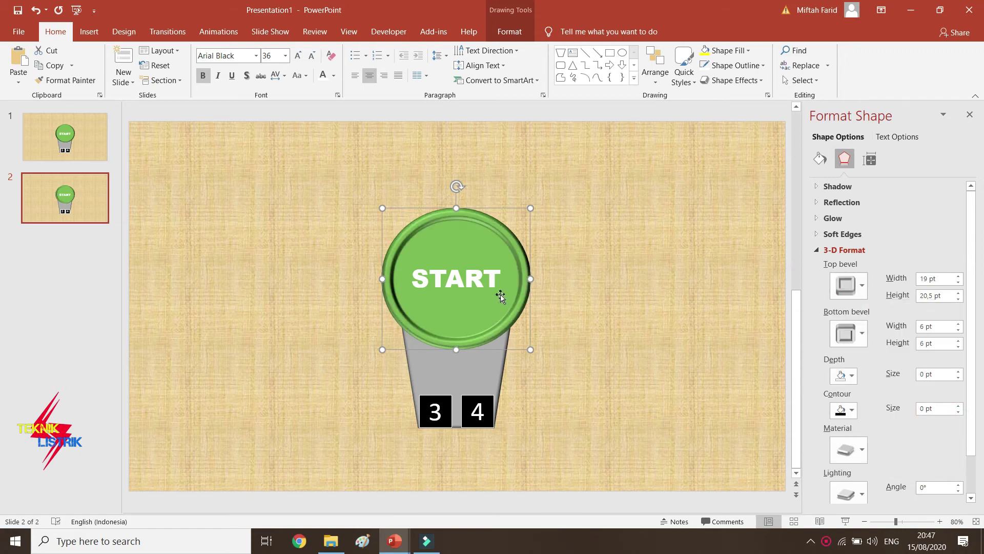
Step: Widen the START button's top bevel to 31,5 pt
left_click(959, 277)
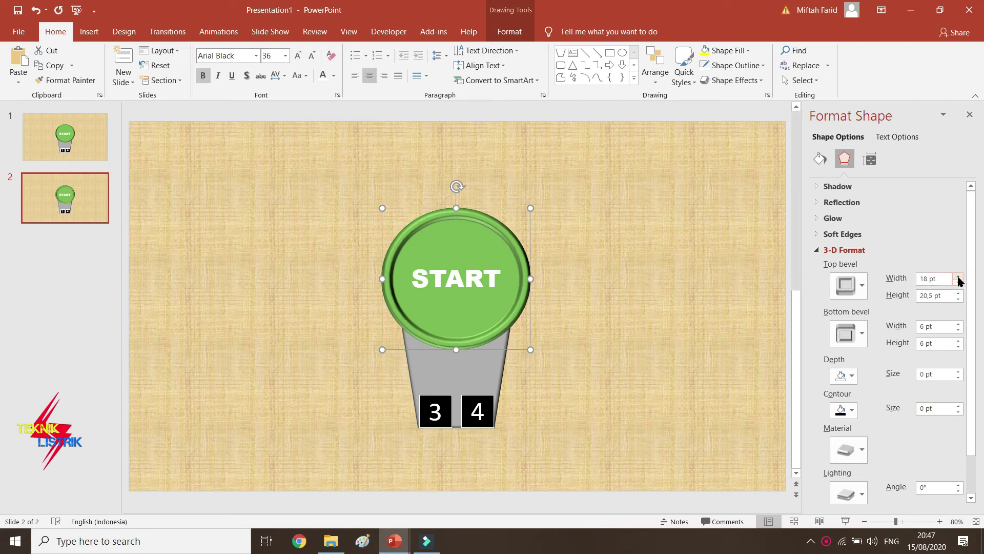
left_click(959, 276)
left_click(959, 277)
left_click(958, 277)
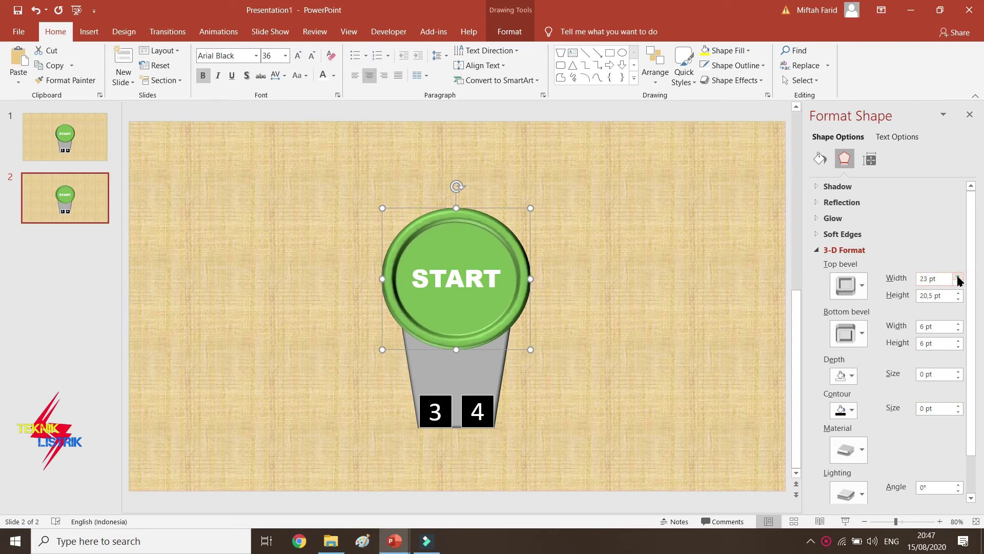
left_click(958, 277)
left_click(958, 276)
left_click(958, 276)
left_click(958, 276)
left_click(958, 277)
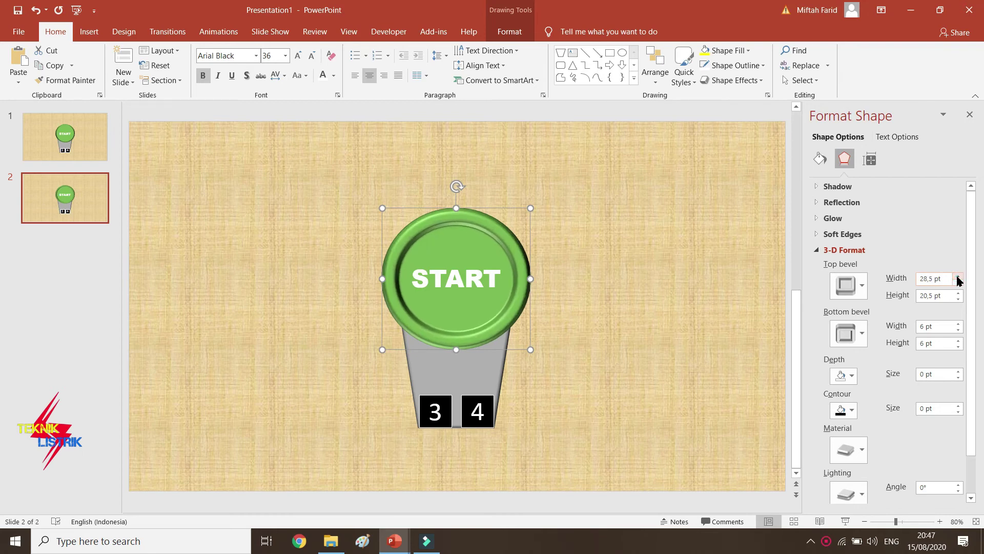
left_click(959, 277)
left_click(958, 276)
left_click(958, 276)
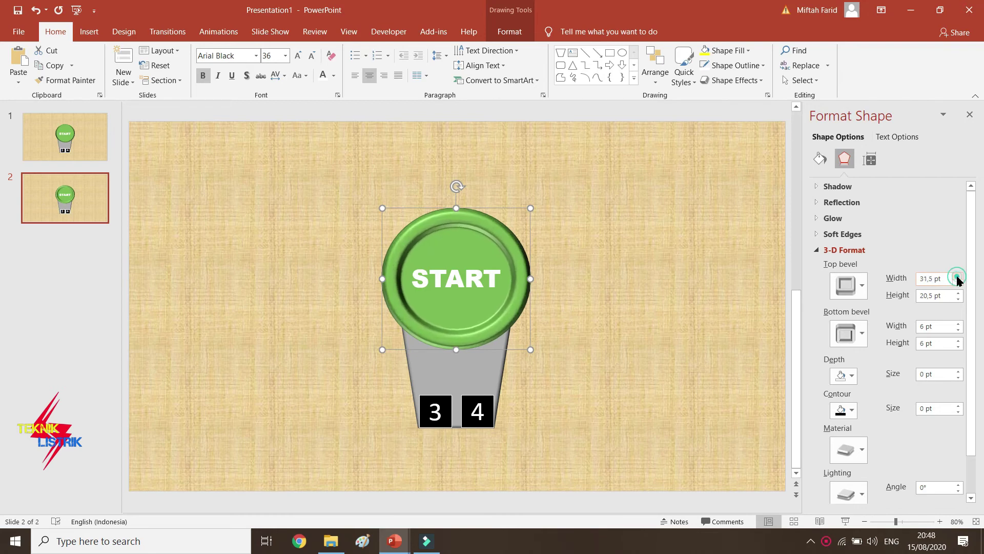
left_click(648, 282)
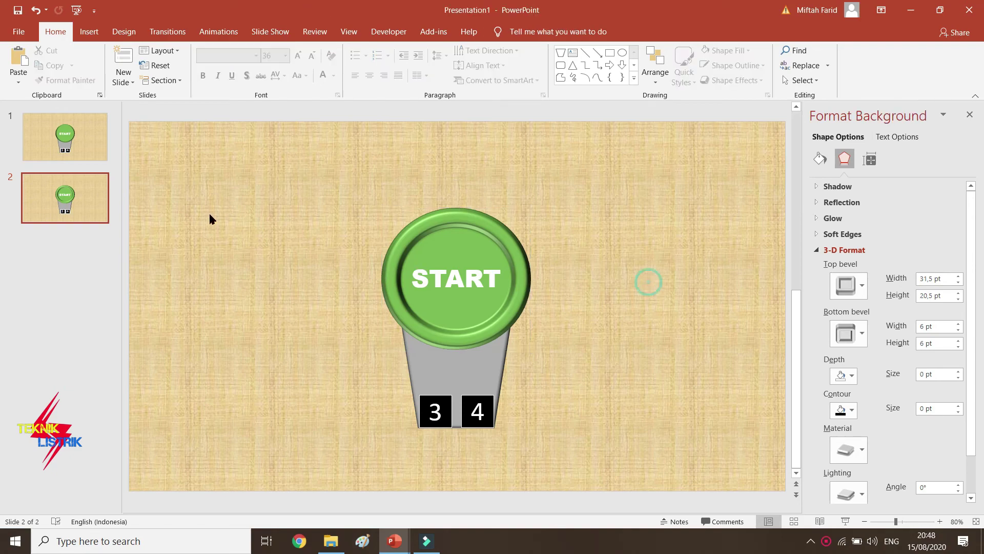
Step: Duplicate slide 1 and move the copy to the end as slide 3
left_click(65, 134)
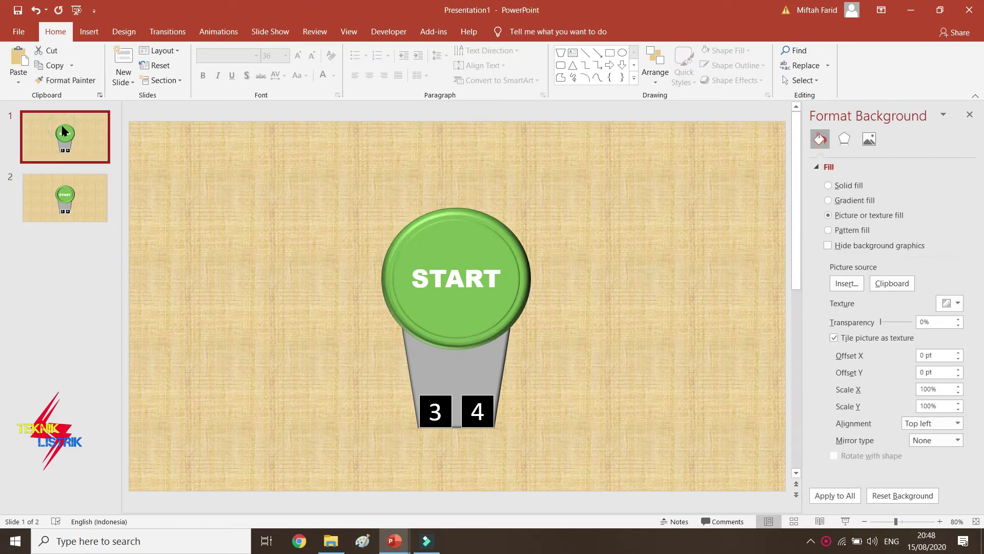
key("ctrl+c")
key("ctrl+v")
left_click_drag(82, 198, 85, 285)
Step: Give slide 3 the papyrus texture picture-or-texture fill background
right_click(257, 207)
left_click(321, 154)
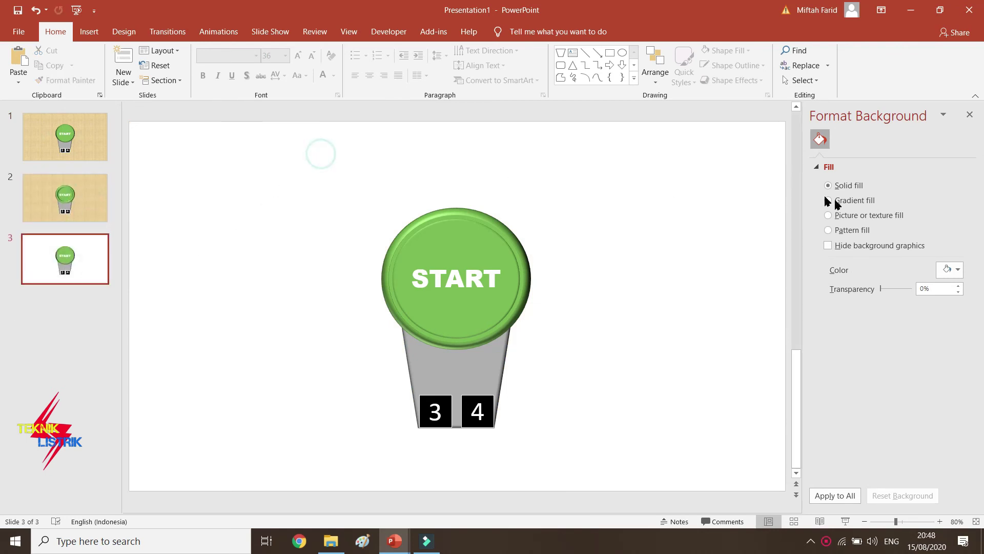
left_click(828, 215)
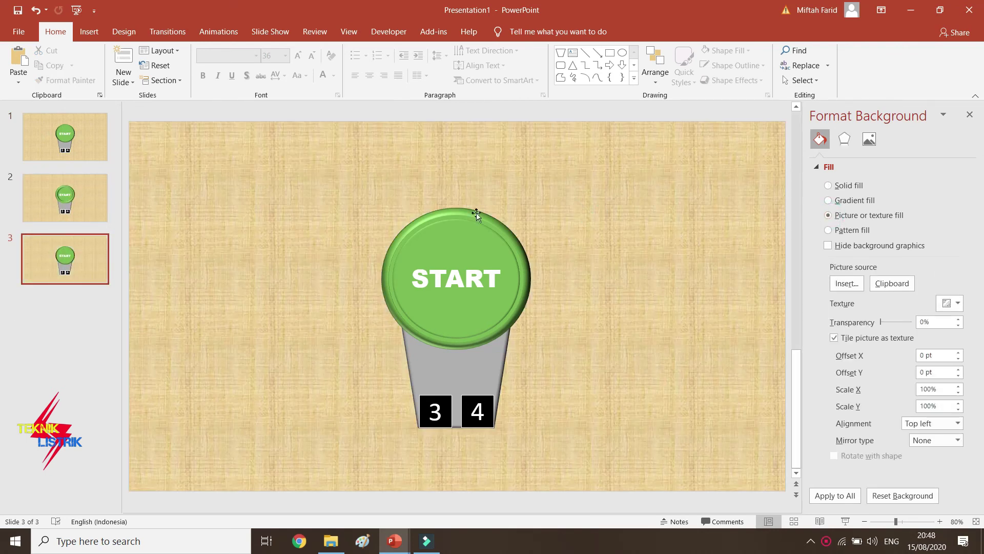
Step: Flip between slides 1, 2 and 3 to compare button styles, ending on slide 1
left_click(70, 135)
left_click(76, 192)
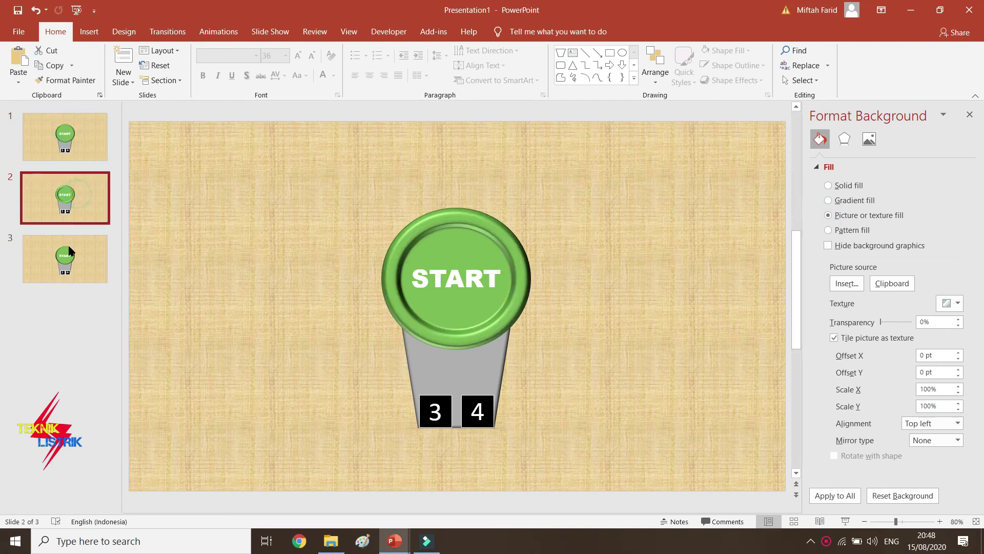
left_click(69, 251)
left_click(76, 149)
left_click(81, 213)
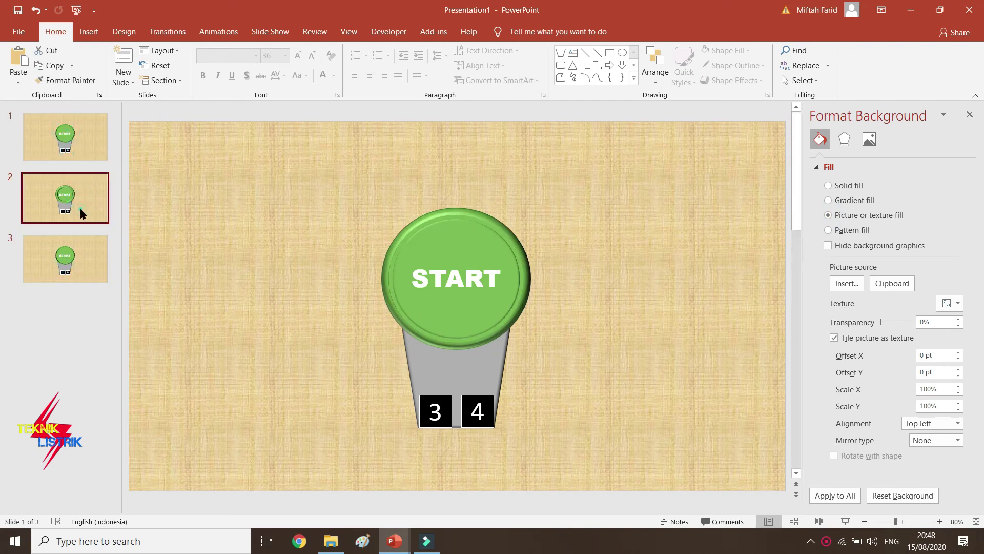
left_click(68, 259)
left_click(75, 147)
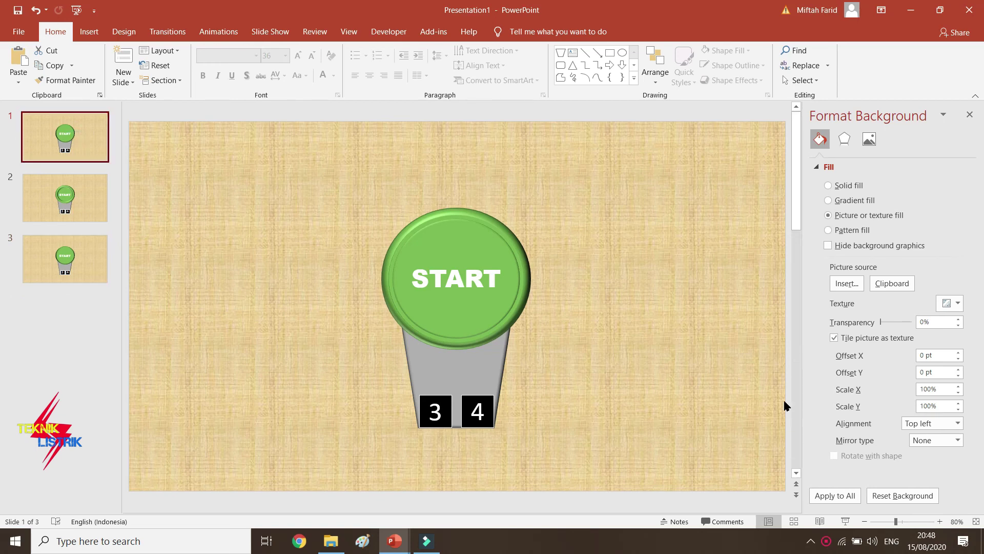
Step: Start the slide show and click the START button twice to test it
left_click(846, 522)
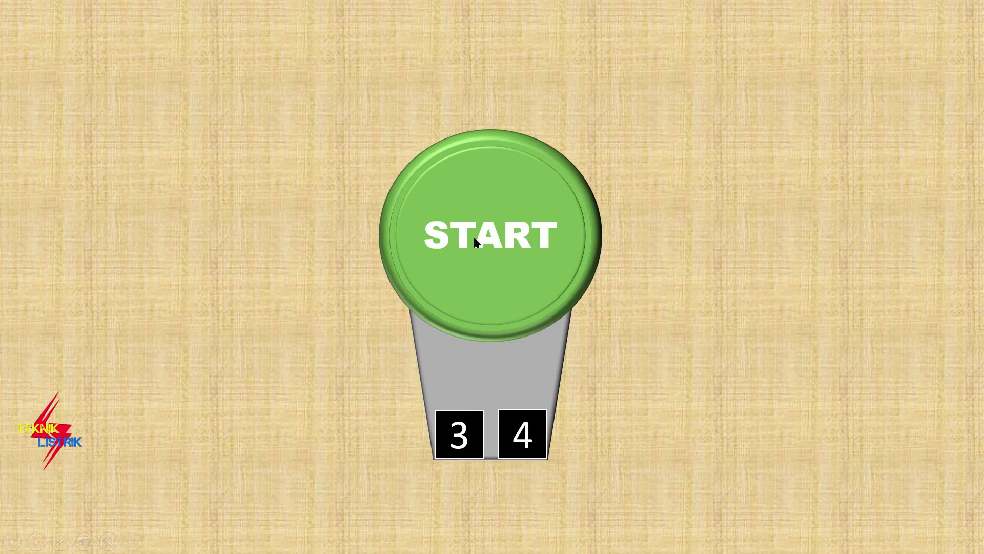
left_click(529, 277)
left_click(531, 275)
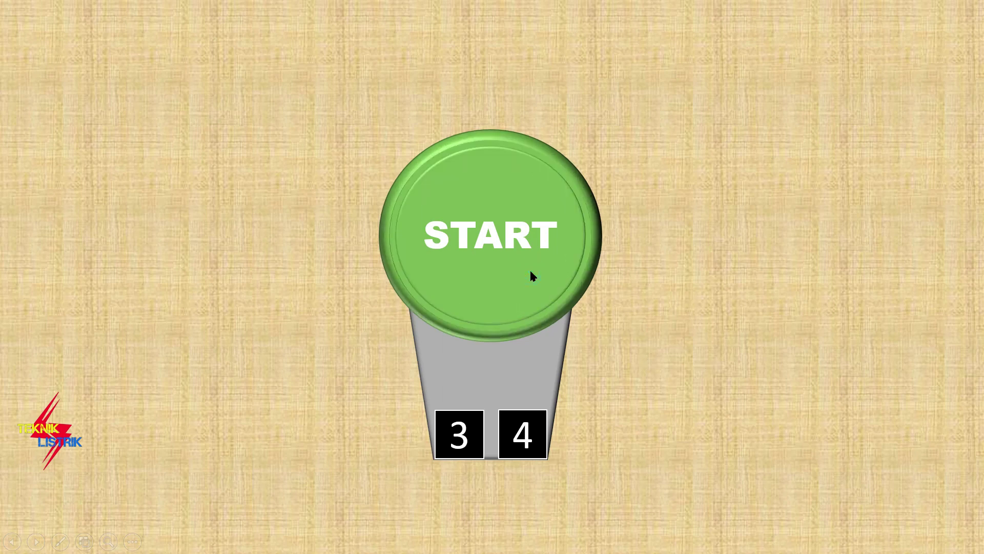